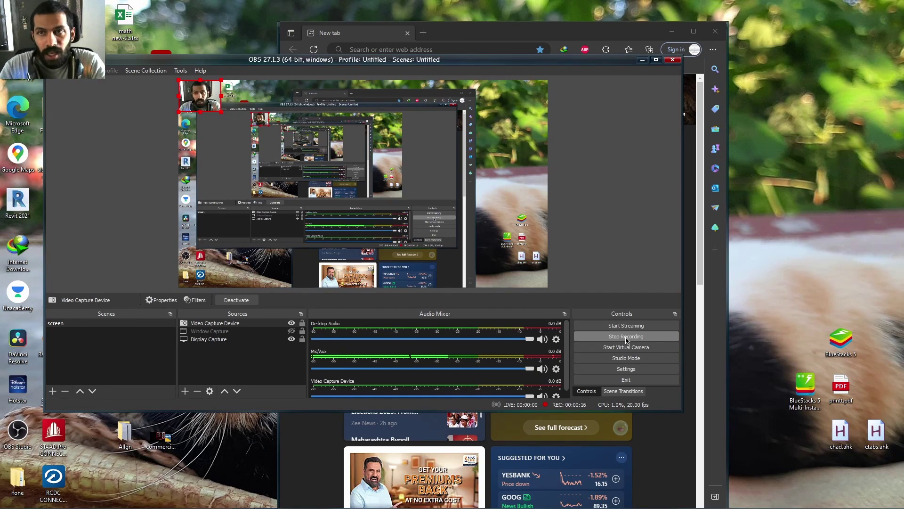
Minimize OBS Studio and nudge the Edge window up and left to show its New tab page.
{"action": "left_click", "coordinate": [643, 59]}
{"action": "mouse_move", "coordinate": [555, 35]}
{"action": "left_mouse_down"}
{"action": "mouse_move", "coordinate": [523, 29]}
{"action": "mouse_move", "coordinate": [550, 29]}
{"action": "left_mouse_up"}
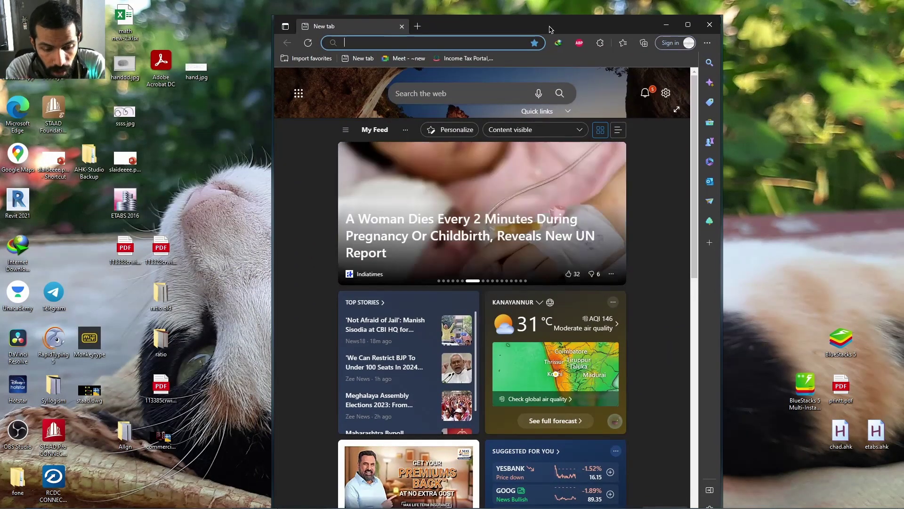
Search Bing for 'android universal debloater' using the address-bar suggestion.
{"action": "type", "text": "android"}
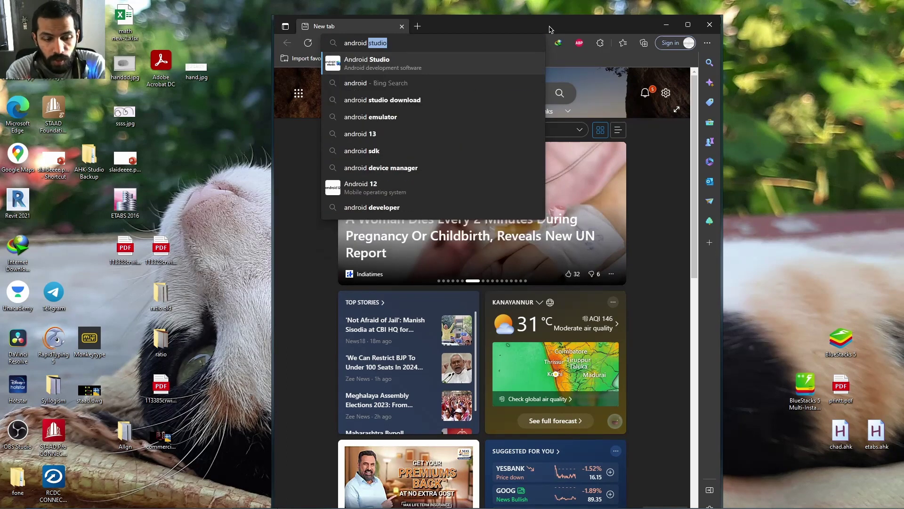
{"action": "type", "text": " univa"}
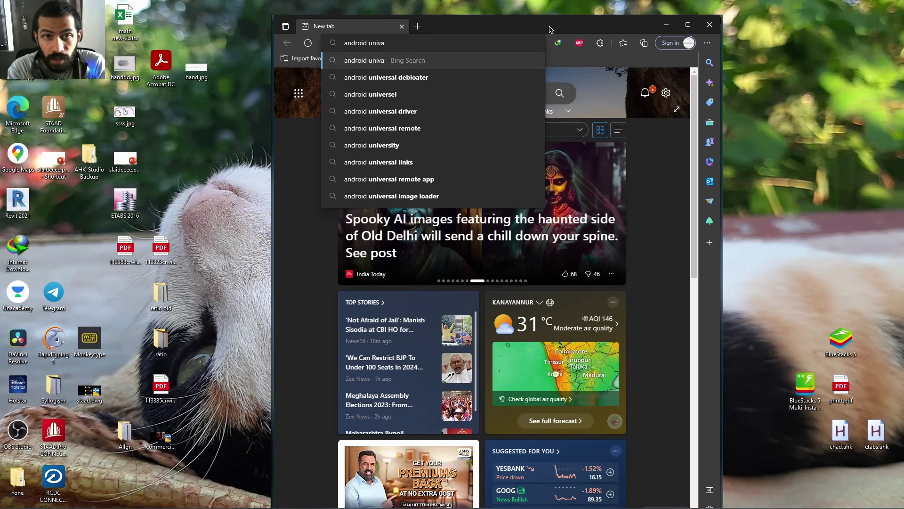
{"action": "left_click", "coordinate": [444, 78]}
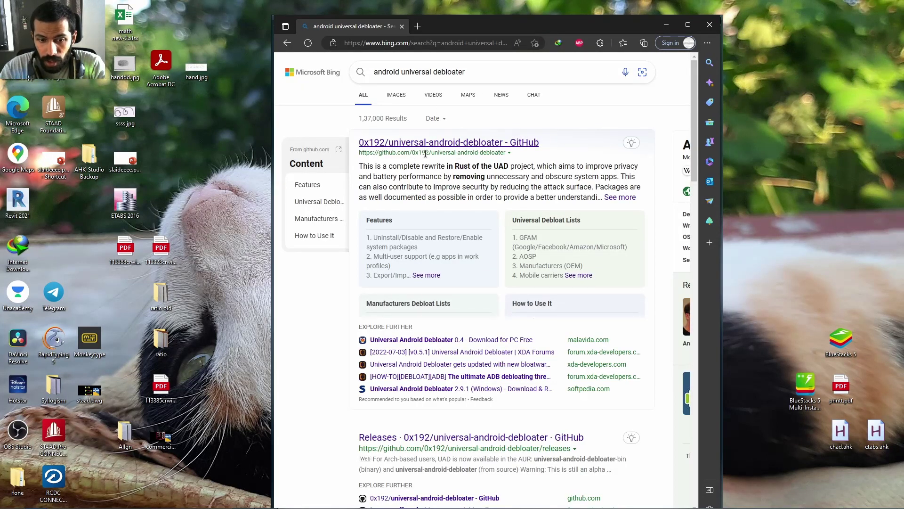
Open the 0x192/universal-android-debloater GitHub repo maximized, skim the README, and follow the releases link.
{"action": "left_click", "coordinate": [428, 143]}
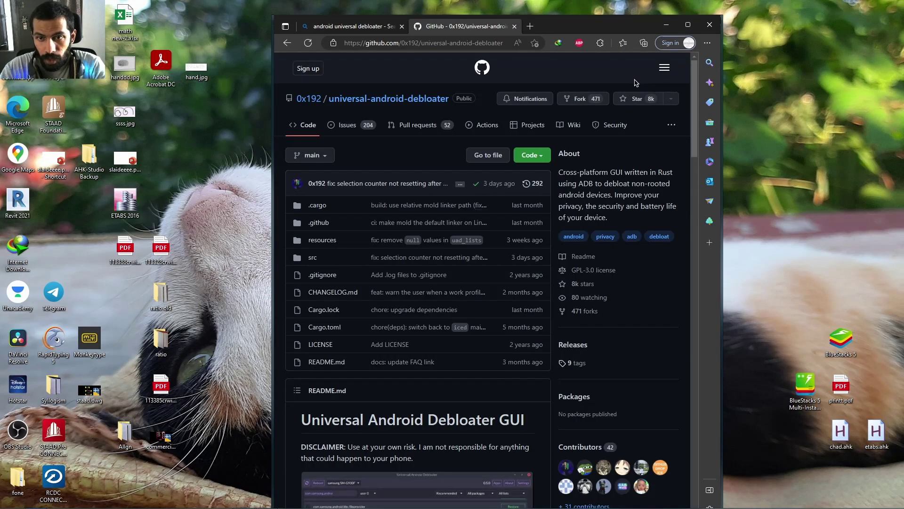
{"action": "left_click", "coordinate": [688, 23]}
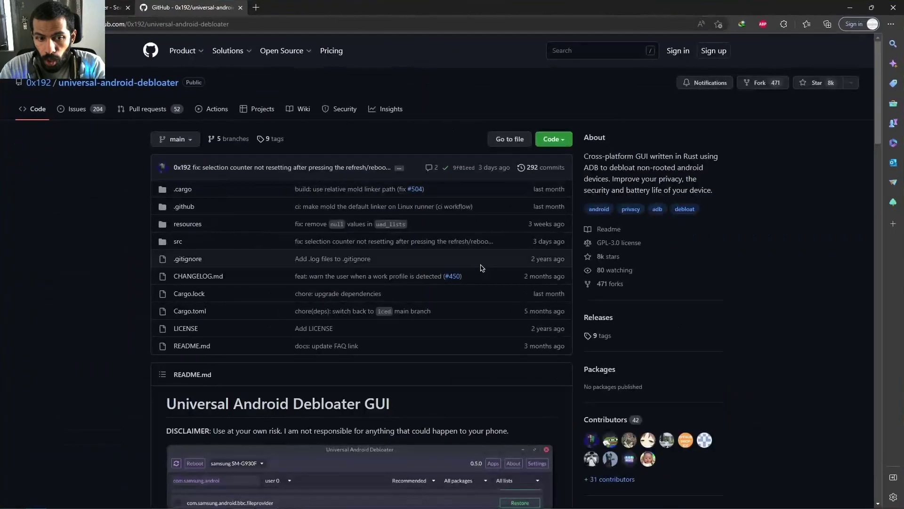
{"action": "scroll", "coordinate": [426, 313], "scroll_direction": "down", "scroll_amount": 15}
{"action": "scroll", "coordinate": [426, 313], "scroll_direction": "up", "scroll_amount": 4}
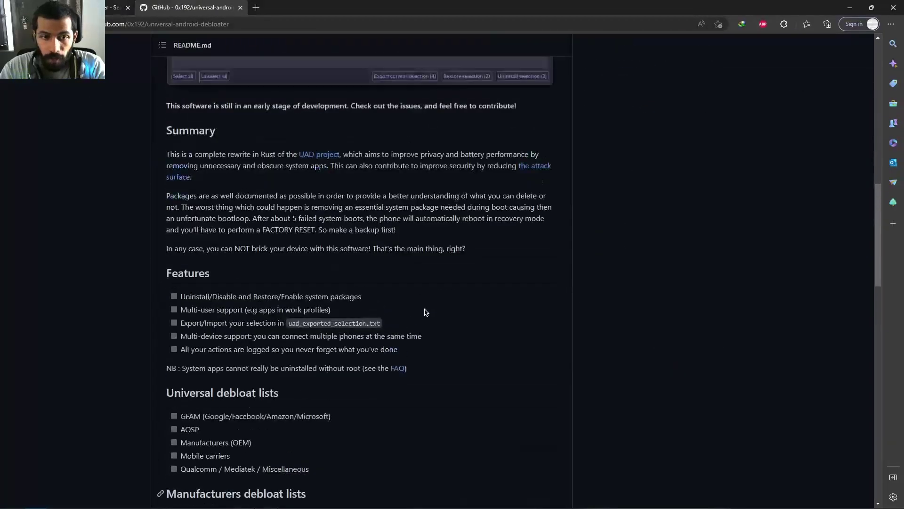
{"action": "scroll", "coordinate": [426, 313], "scroll_direction": "down", "scroll_amount": 10}
{"action": "scroll", "coordinate": [426, 313], "scroll_direction": "down", "scroll_amount": 3}
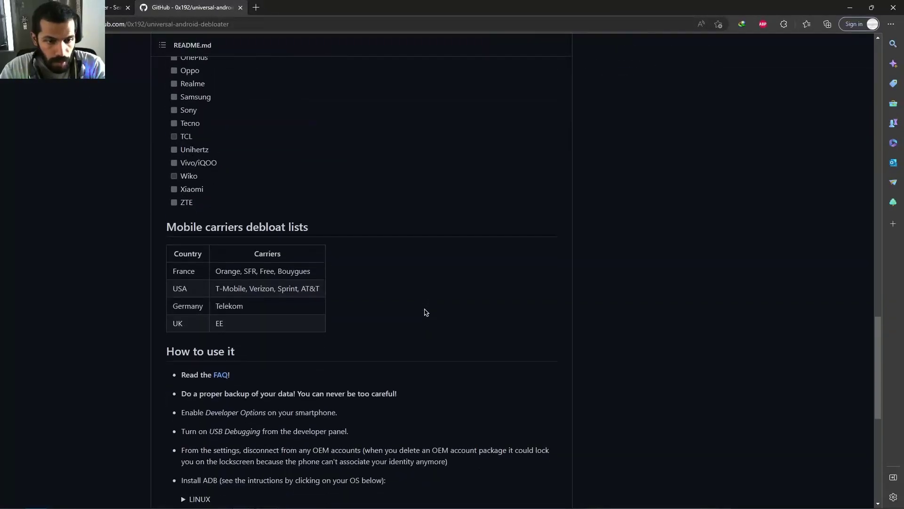
{"action": "scroll", "coordinate": [424, 311], "scroll_direction": "up", "scroll_amount": 4}
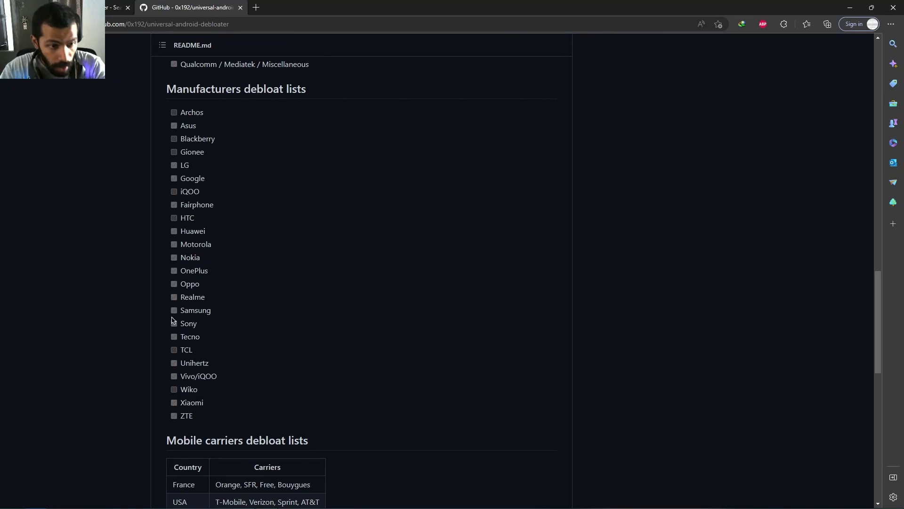
{"action": "scroll", "coordinate": [201, 325], "scroll_direction": "down", "scroll_amount": 9}
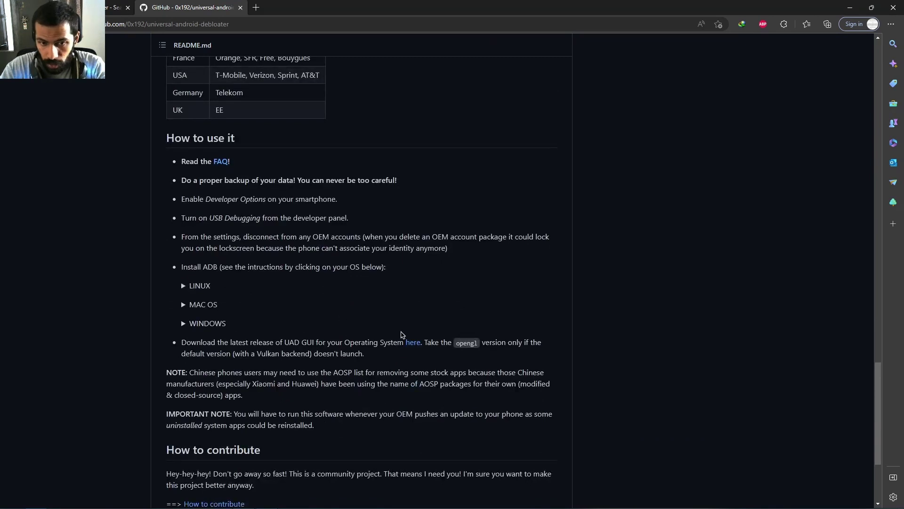
{"action": "left_click", "coordinate": [413, 344]}
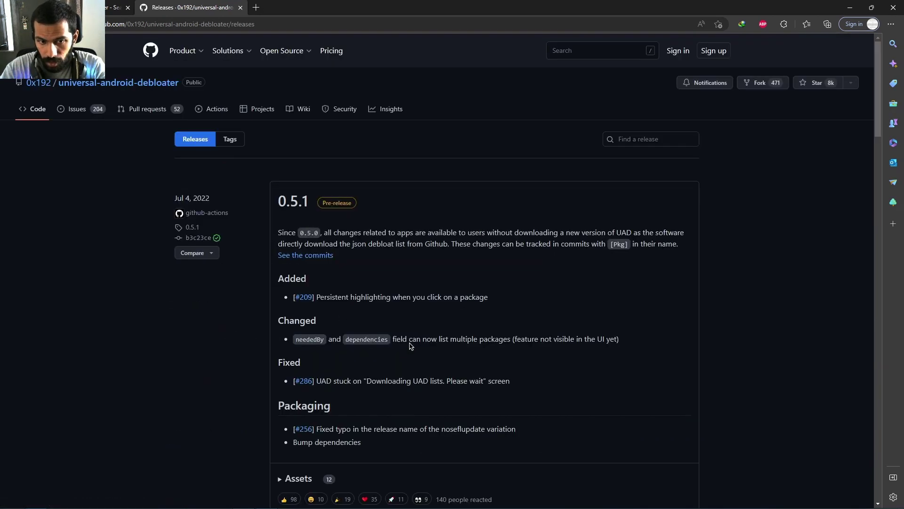
Expand the 0.5.1 release assets, then select uad_gui-windows-opengl.exe in Downloads\Programs.
{"action": "scroll", "coordinate": [411, 346], "scroll_direction": "down", "scroll_amount": 4}
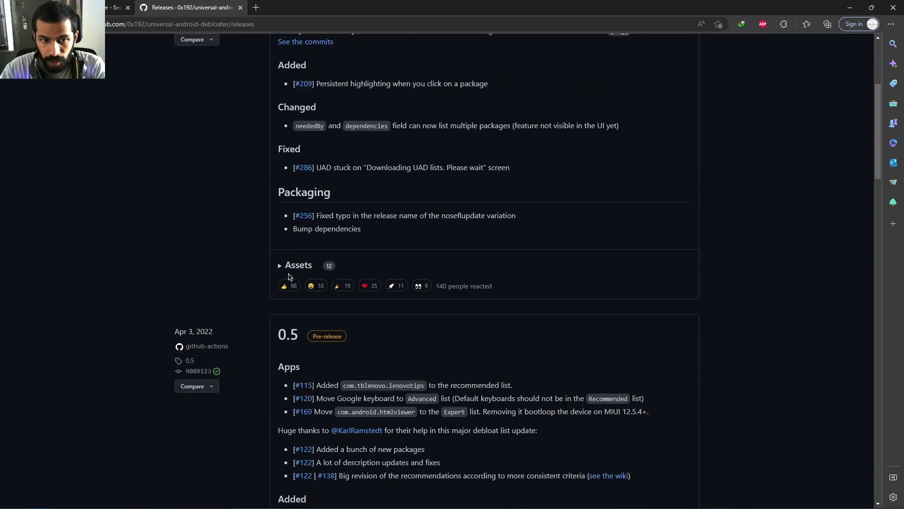
{"action": "left_click", "coordinate": [281, 266]}
{"action": "scroll", "coordinate": [396, 259], "scroll_direction": "down", "scroll_amount": 4}
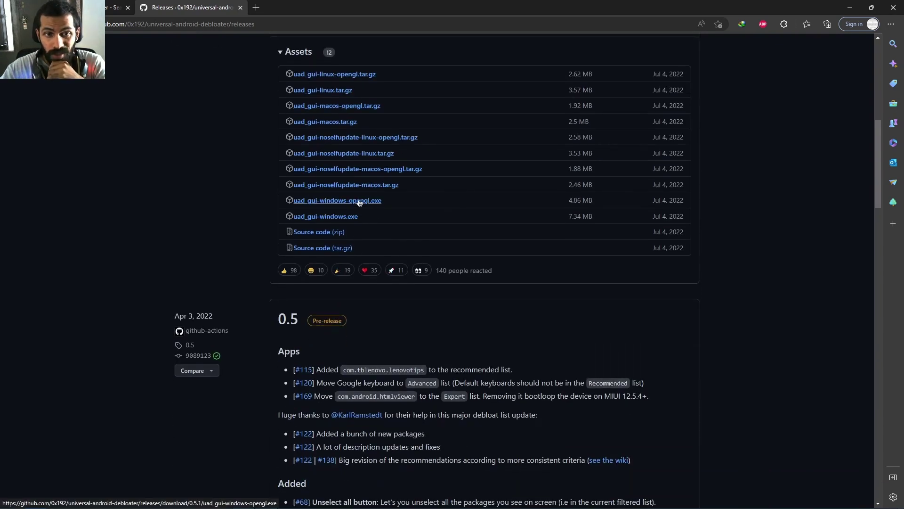
{"action": "key", "text": "alt+Tab"}
{"action": "left_click_drag", "start_coordinate": [162, 289], "coordinate": [174, 315]}
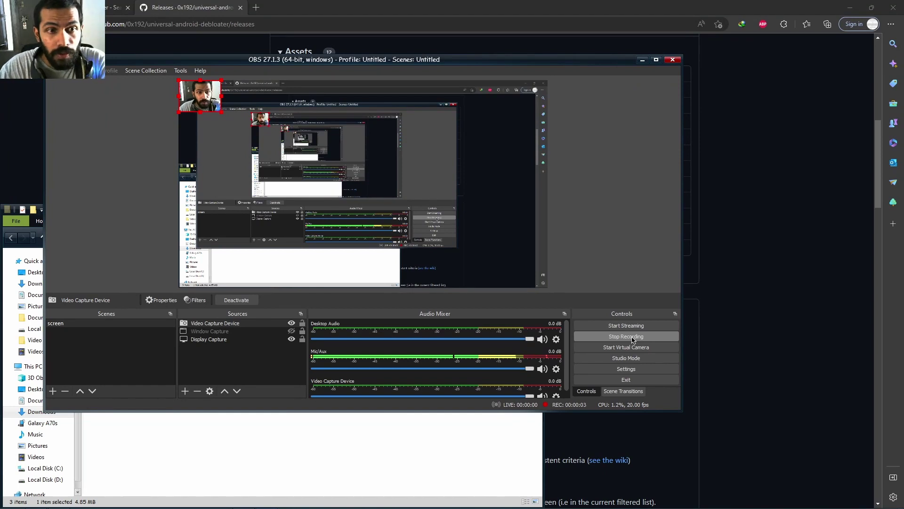
Bring the Downloads > Programs File Explorer window in front of OBS.
{"action": "left_click", "coordinate": [496, 450]}
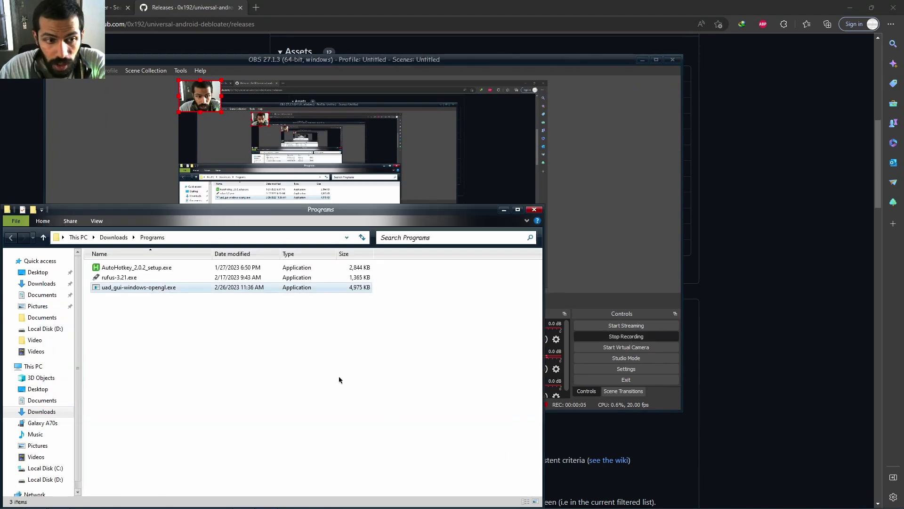
{"action": "mouse_move", "coordinate": [65, 500]}
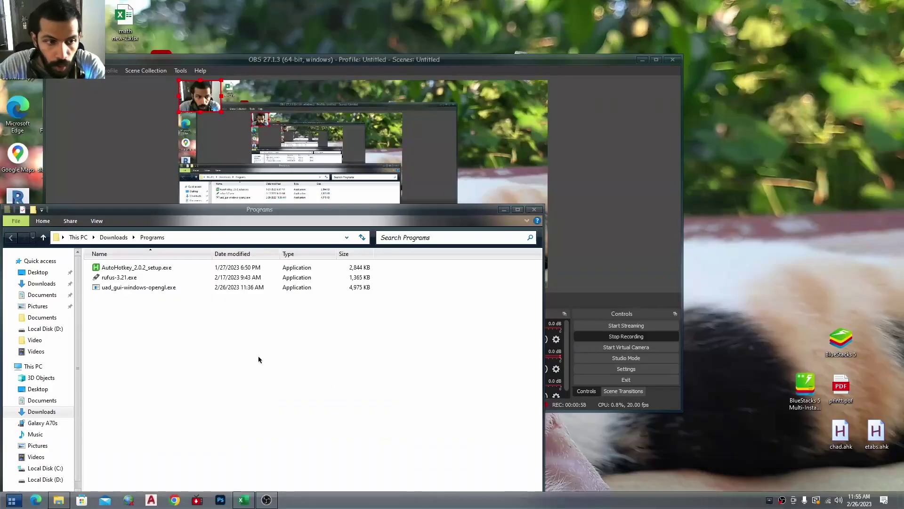
Launch uad_gui-windows-opengl.exe to start Universal Android Debloater.
{"action": "double_click", "coordinate": [161, 287]}
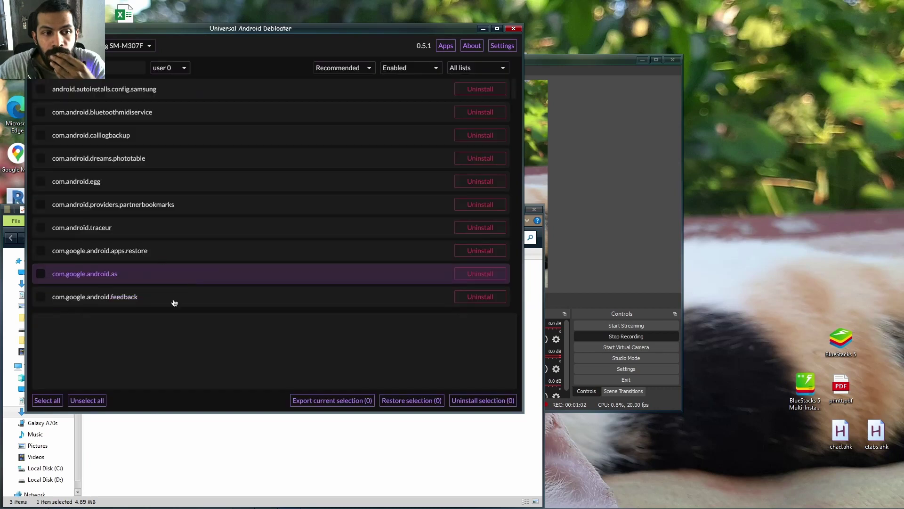
{"action": "left_click", "coordinate": [499, 70]}
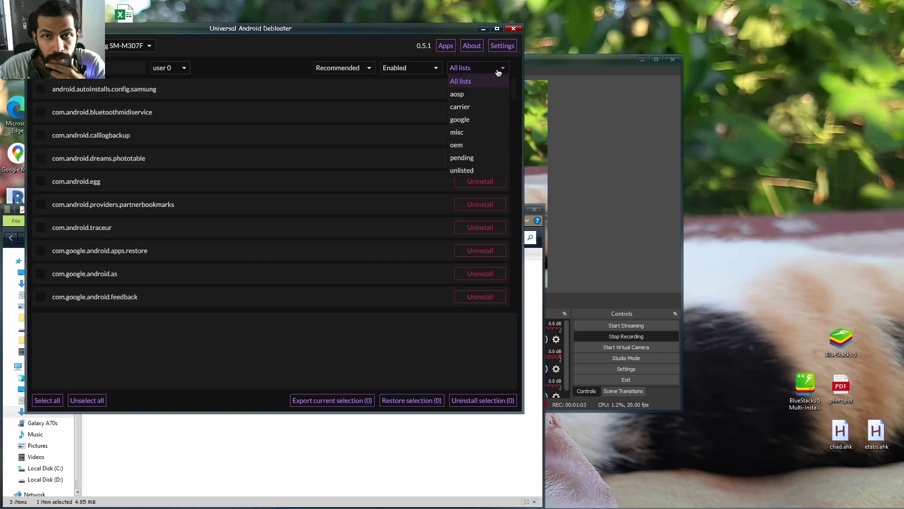
{"action": "left_click", "coordinate": [478, 145]}
{"action": "scroll", "coordinate": [354, 222], "scroll_direction": "down", "scroll_amount": 10}
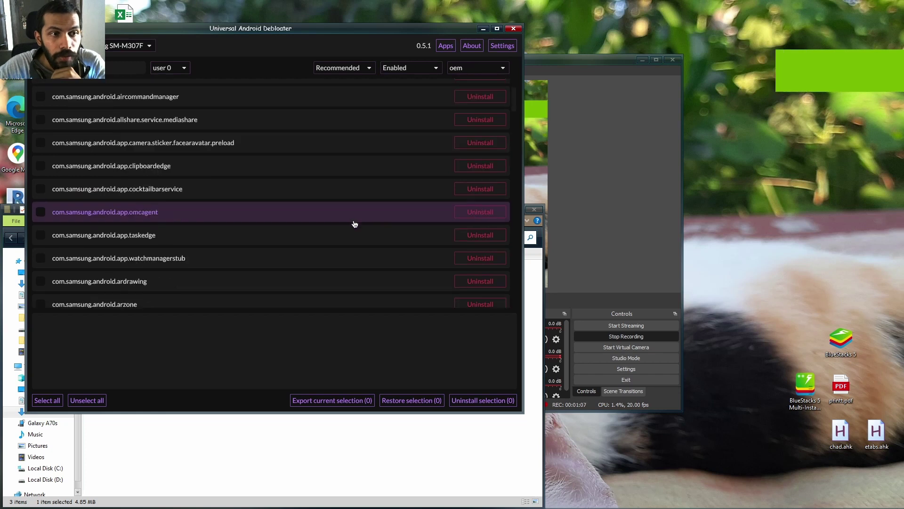
{"action": "scroll", "coordinate": [348, 224], "scroll_direction": "down", "scroll_amount": 5}
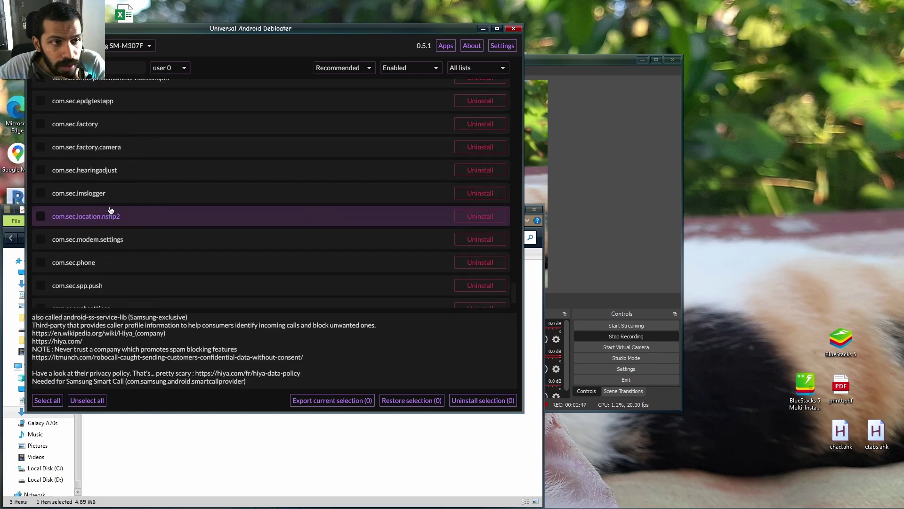
{"action": "scroll", "coordinate": [111, 210], "scroll_direction": "up", "scroll_amount": 1}
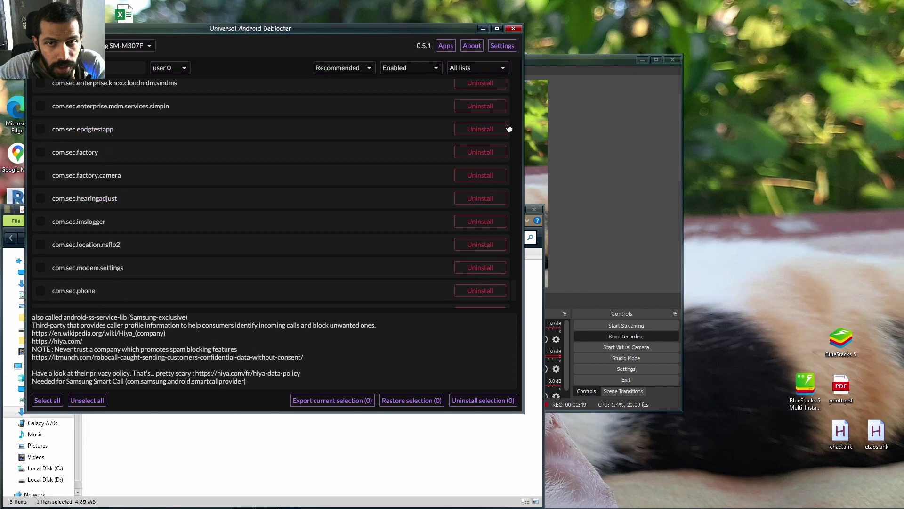
{"action": "scroll", "coordinate": [321, 212], "scroll_direction": "up", "scroll_amount": 1}
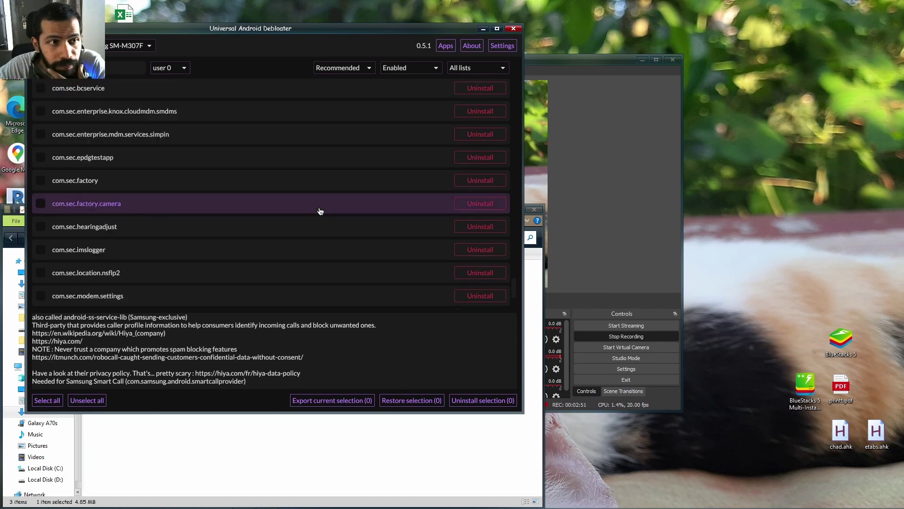
{"action": "scroll", "coordinate": [320, 211], "scroll_direction": "up", "scroll_amount": 1}
{"action": "scroll", "coordinate": [320, 211], "scroll_direction": "up", "scroll_amount": 1}
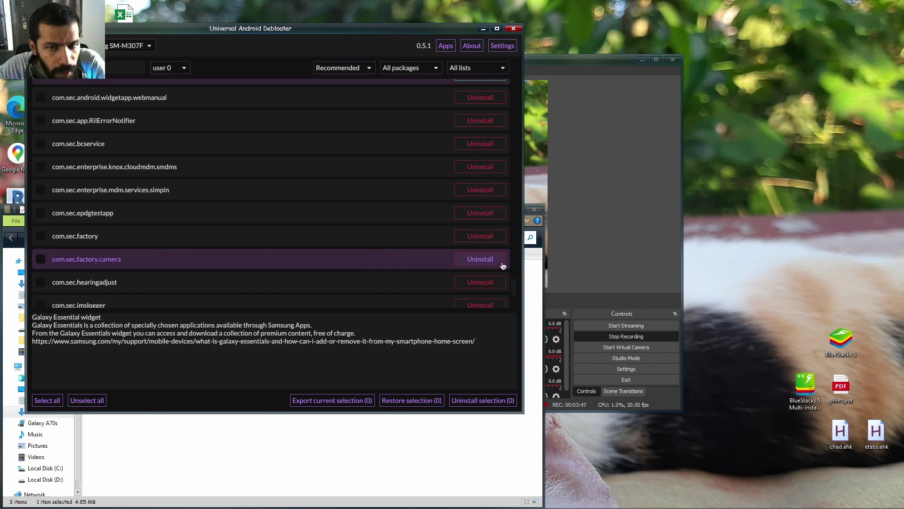
{"action": "scroll", "coordinate": [412, 261], "scroll_direction": "down", "scroll_amount": 1}
{"action": "scroll", "coordinate": [412, 261], "scroll_direction": "down", "scroll_amount": 3}
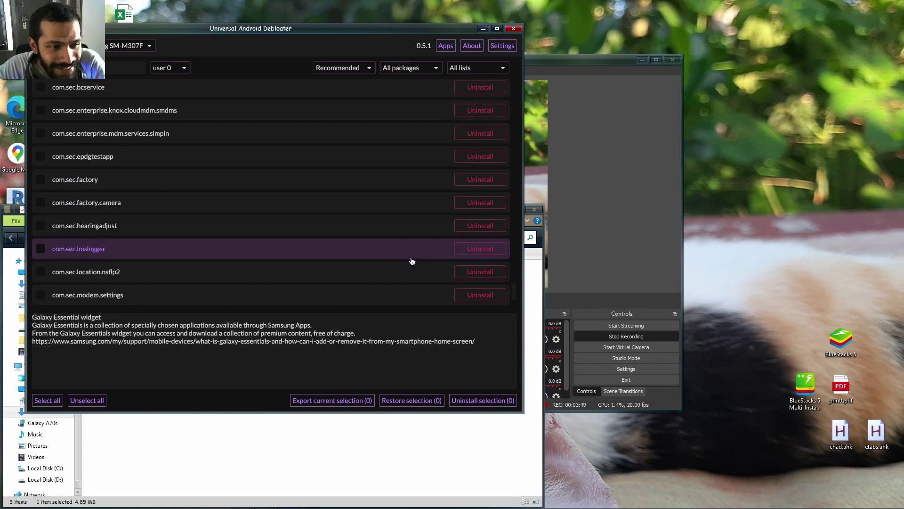
{"action": "scroll", "coordinate": [404, 260], "scroll_direction": "down", "scroll_amount": 1}
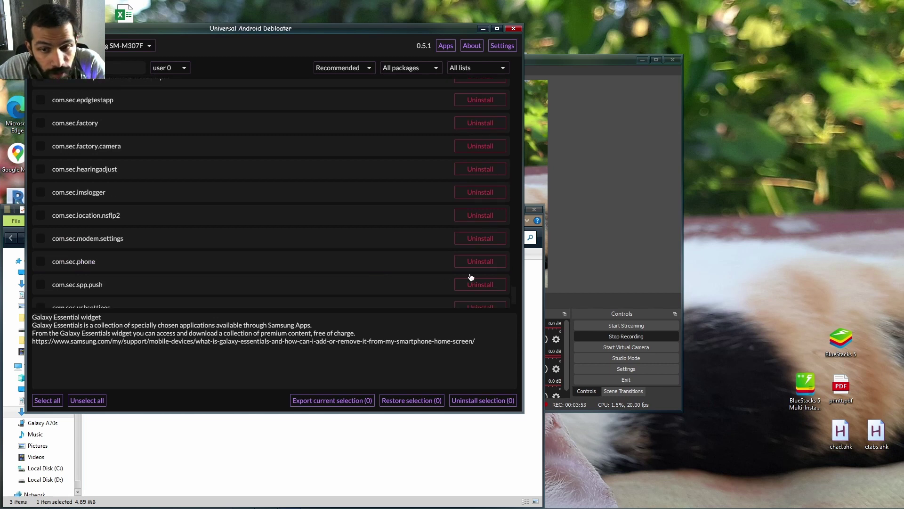
{"action": "scroll", "coordinate": [381, 236], "scroll_direction": "down", "scroll_amount": 2}
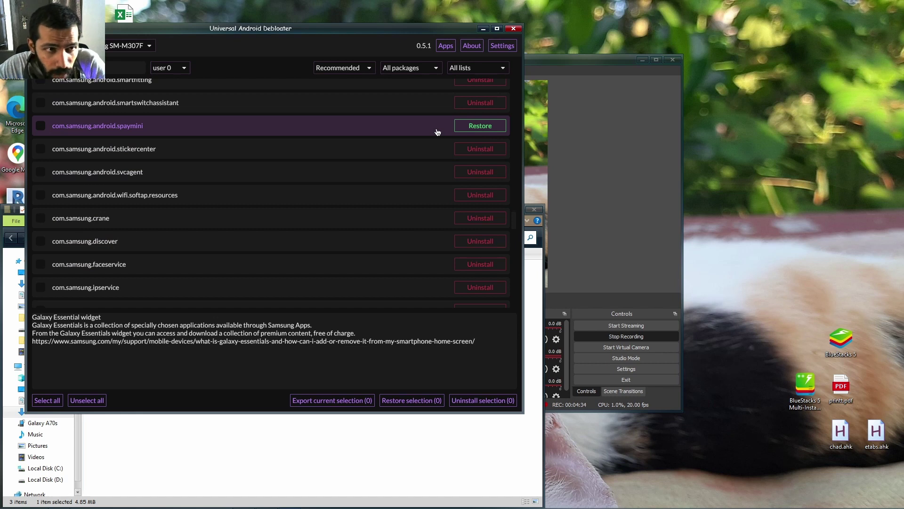
Scroll back up the package list through the Samsung packages to com.samsung.android.game.gamehome.
{"action": "scroll", "coordinate": [437, 132], "scroll_direction": "up", "scroll_amount": 1}
{"action": "scroll", "coordinate": [438, 132], "scroll_direction": "up", "scroll_amount": 7}
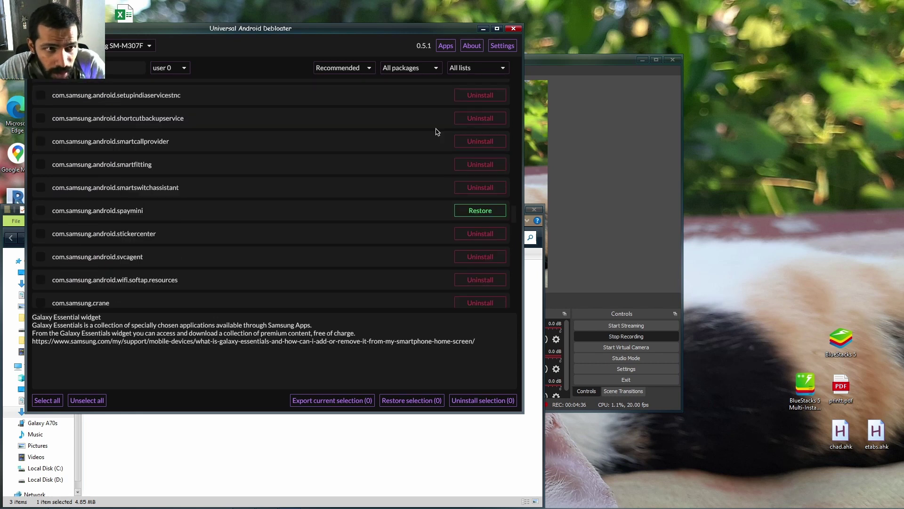
{"action": "scroll", "coordinate": [437, 132], "scroll_direction": "up", "scroll_amount": 1}
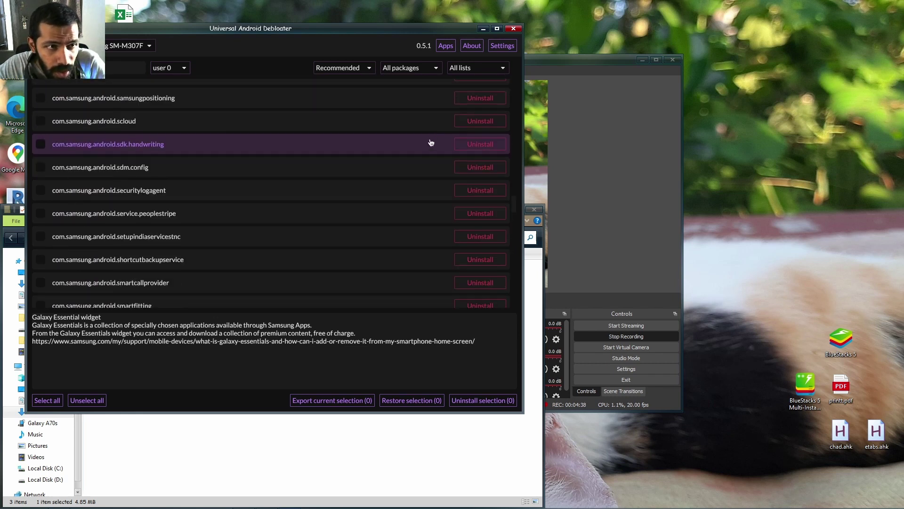
{"action": "scroll", "coordinate": [430, 143], "scroll_direction": "up", "scroll_amount": 1}
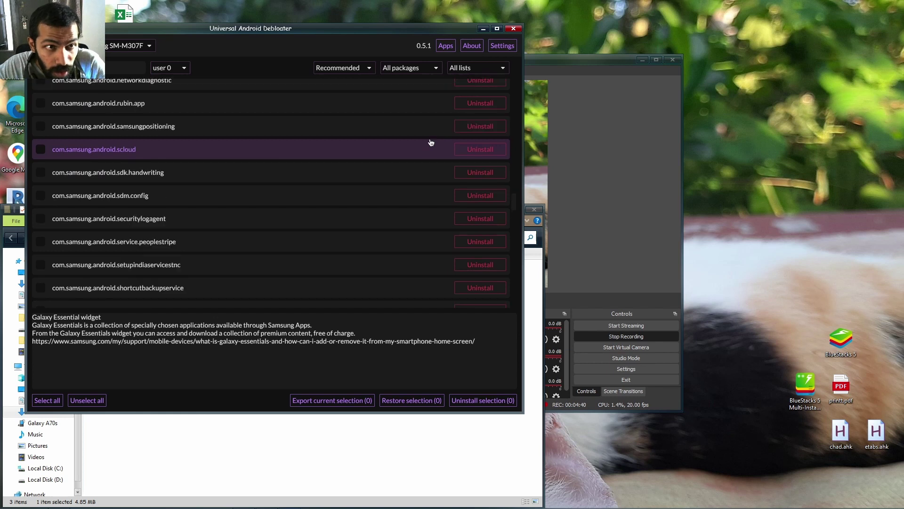
{"action": "scroll", "coordinate": [430, 142], "scroll_direction": "up", "scroll_amount": 2}
{"action": "scroll", "coordinate": [430, 143], "scroll_direction": "up", "scroll_amount": 6}
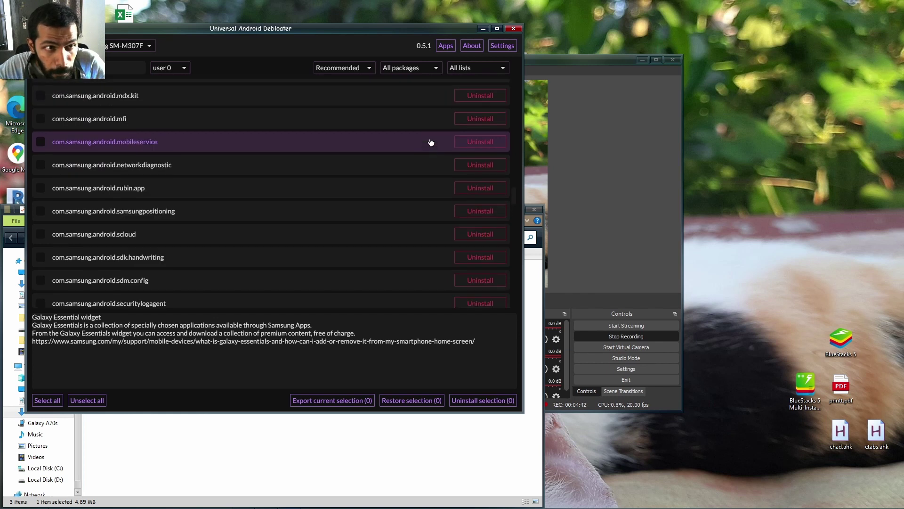
{"action": "scroll", "coordinate": [431, 142], "scroll_direction": "up", "scroll_amount": 1}
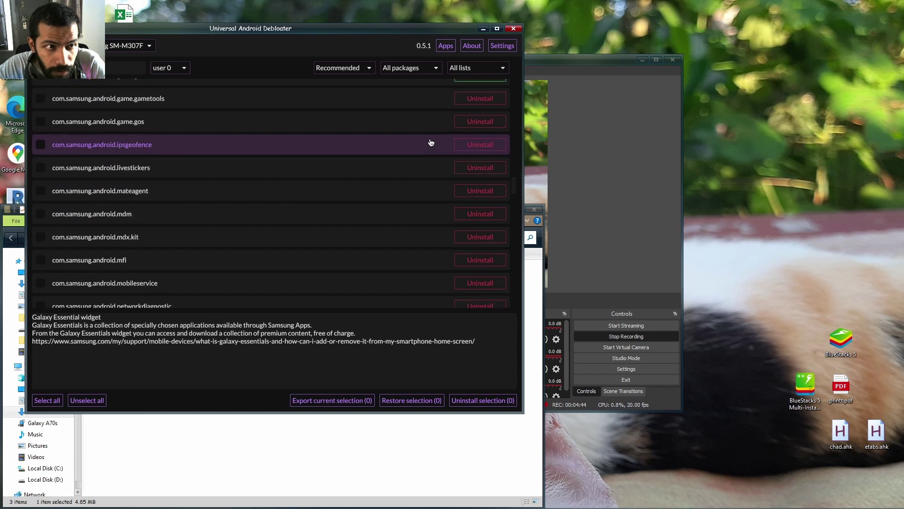
{"action": "scroll", "coordinate": [430, 143], "scroll_direction": "up", "scroll_amount": 1}
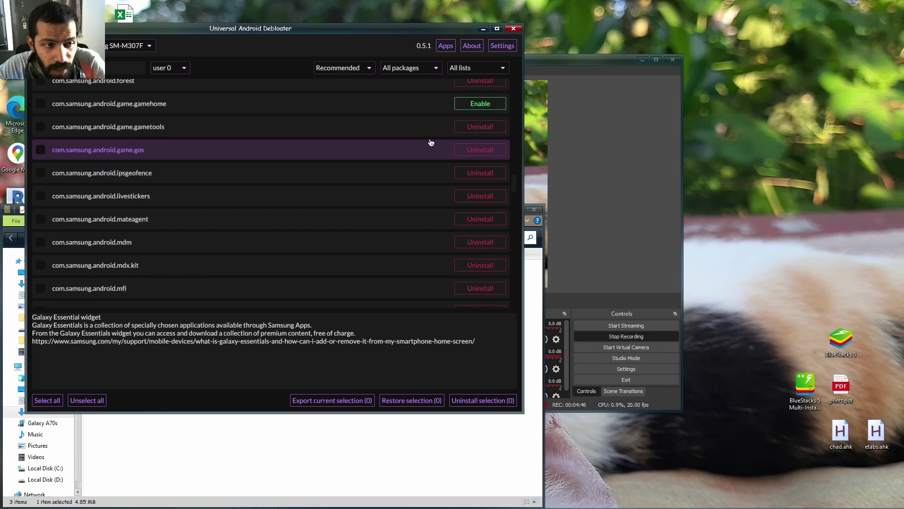
{"action": "scroll", "coordinate": [431, 143], "scroll_direction": "up", "scroll_amount": 5}
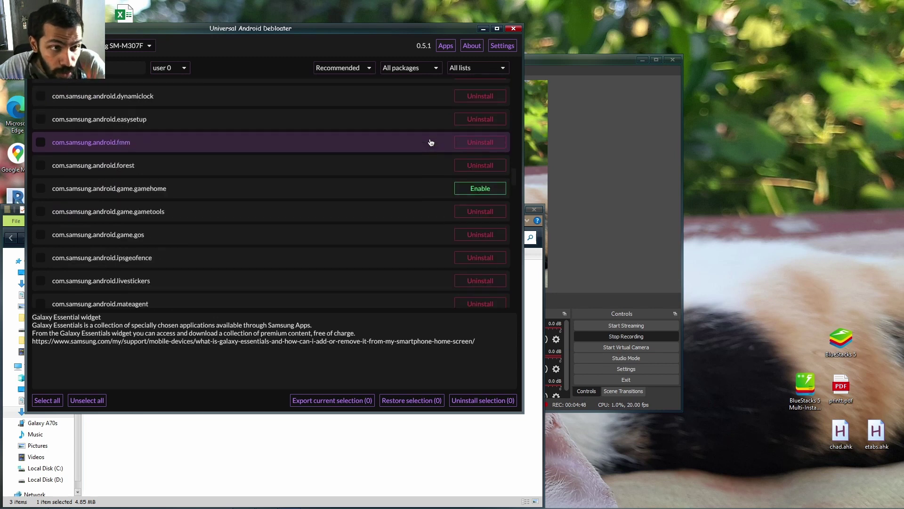
{"action": "scroll", "coordinate": [430, 143], "scroll_direction": "up", "scroll_amount": 15}
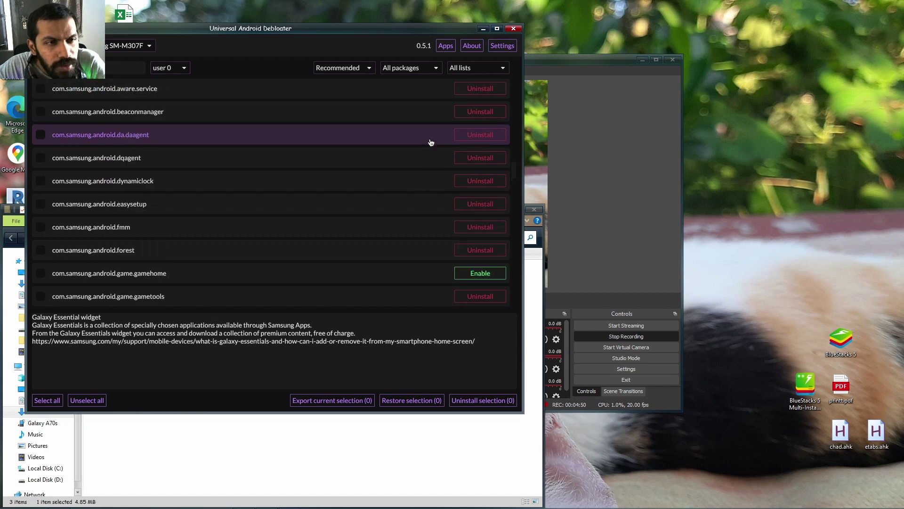
Re-enable com.mygalaxy, and re-enable then uninstall com.netflix.mediaclient.
{"action": "scroll", "coordinate": [436, 137], "scroll_direction": "up", "scroll_amount": 1}
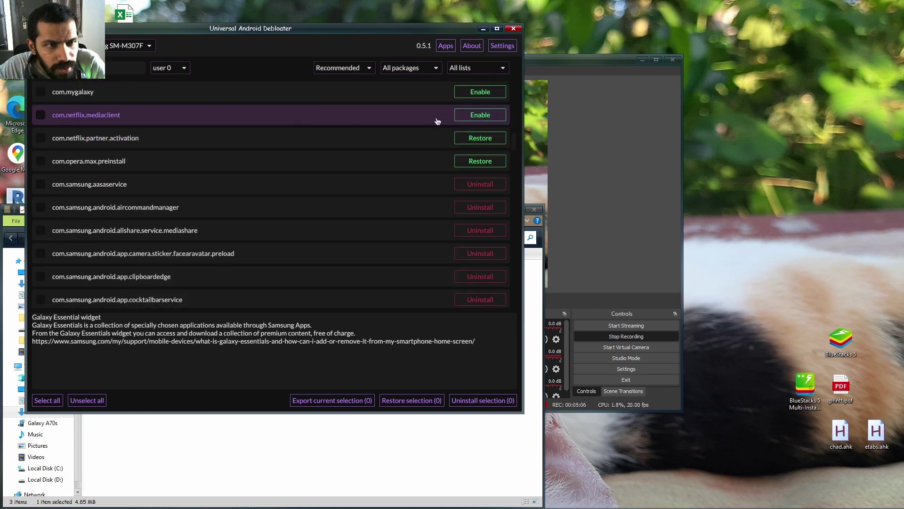
{"action": "scroll", "coordinate": [414, 125], "scroll_direction": "up", "scroll_amount": 1}
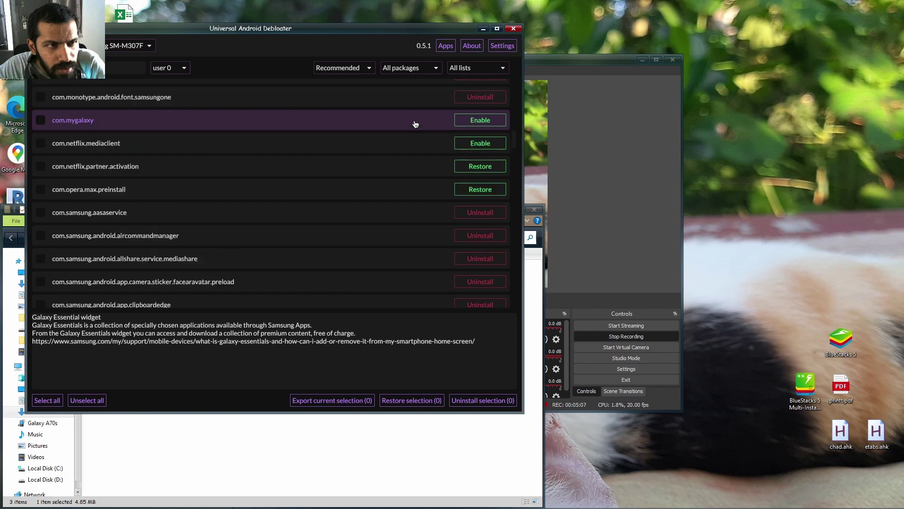
{"action": "left_click", "coordinate": [478, 120]}
{"action": "left_click", "coordinate": [482, 144]}
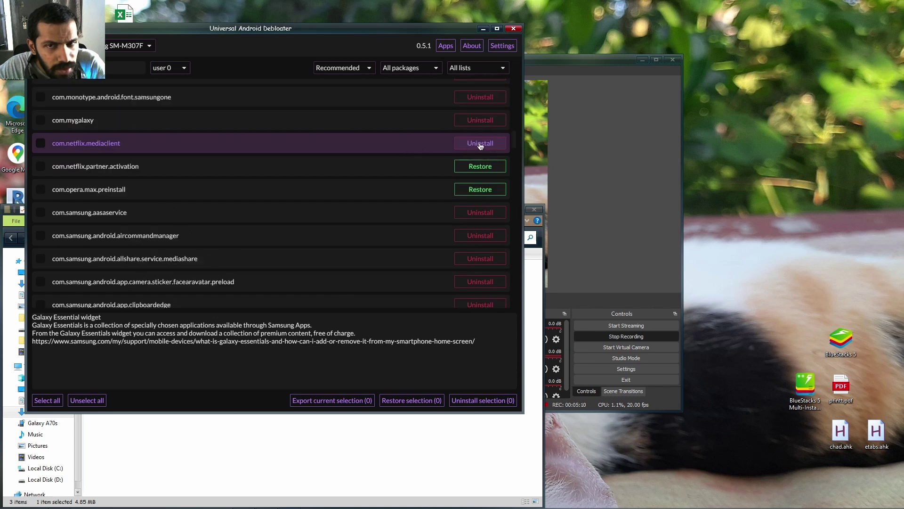
{"action": "left_click", "coordinate": [481, 144]}
Re-enable and uninstall Microsoft OneDrive (com.microsoft.skydrive).
{"action": "scroll", "coordinate": [434, 140], "scroll_direction": "up", "scroll_amount": 1}
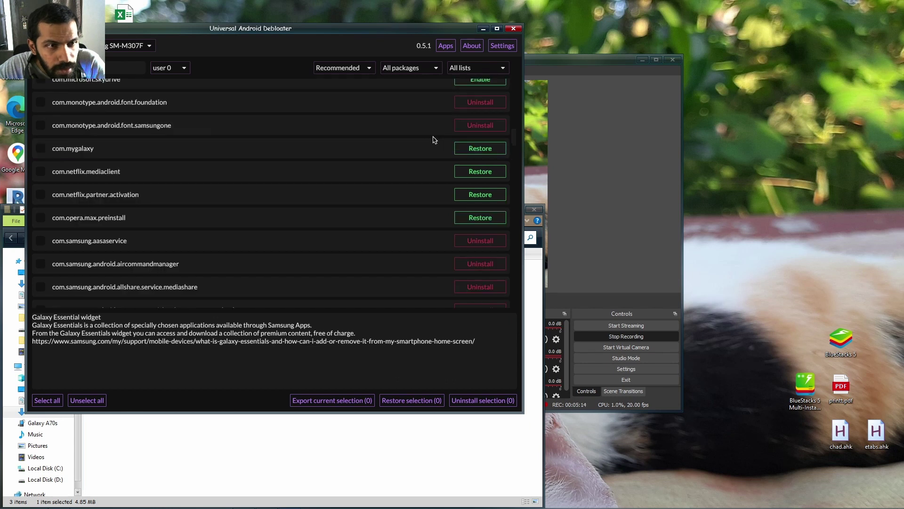
{"action": "scroll", "coordinate": [372, 134], "scroll_direction": "up", "scroll_amount": 1}
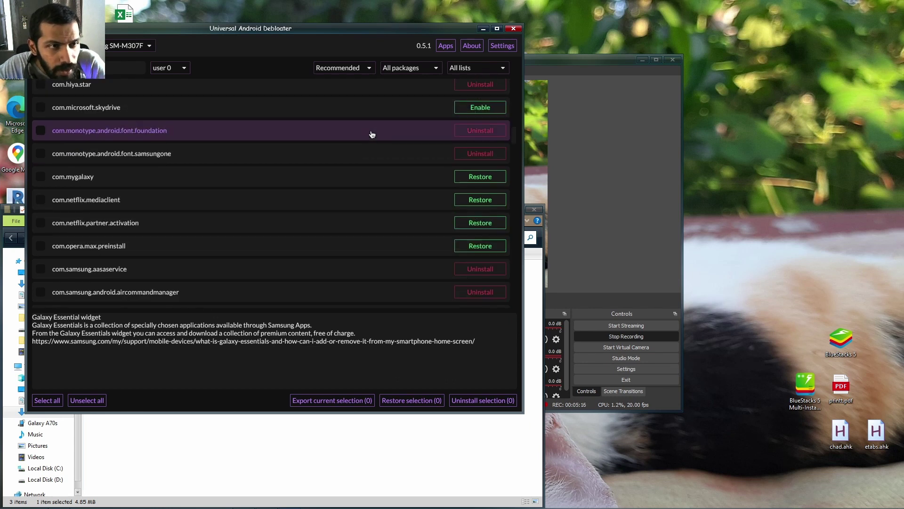
{"action": "left_click", "coordinate": [477, 109]}
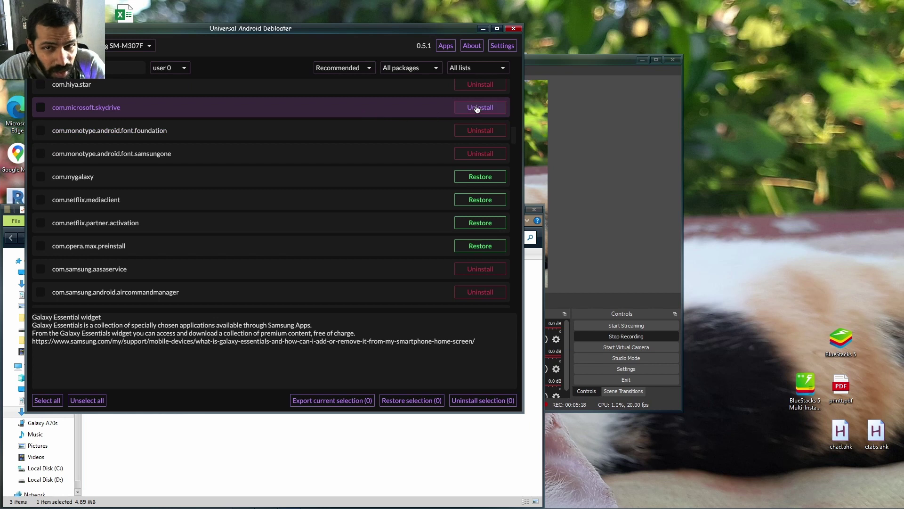
{"action": "left_click", "coordinate": [477, 108]}
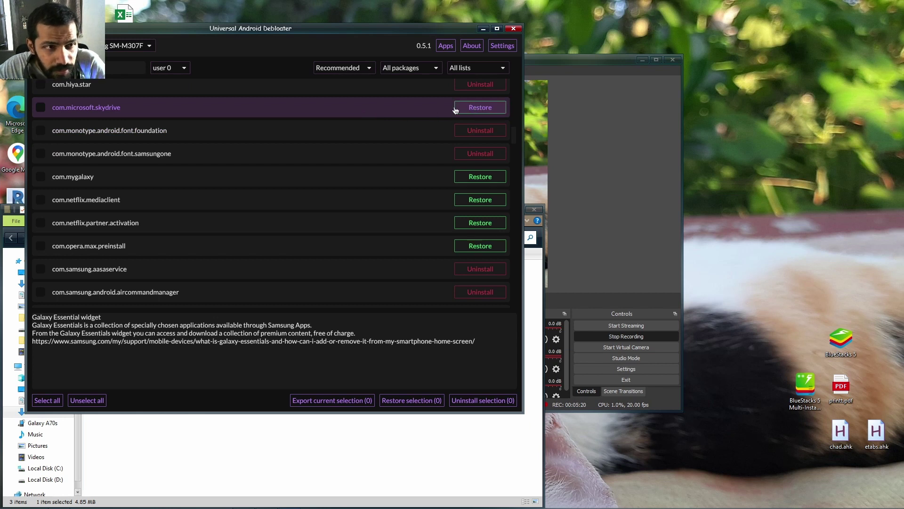
{"action": "scroll", "coordinate": [394, 135], "scroll_direction": "up", "scroll_amount": 1}
{"action": "scroll", "coordinate": [381, 148], "scroll_direction": "up", "scroll_amount": 1}
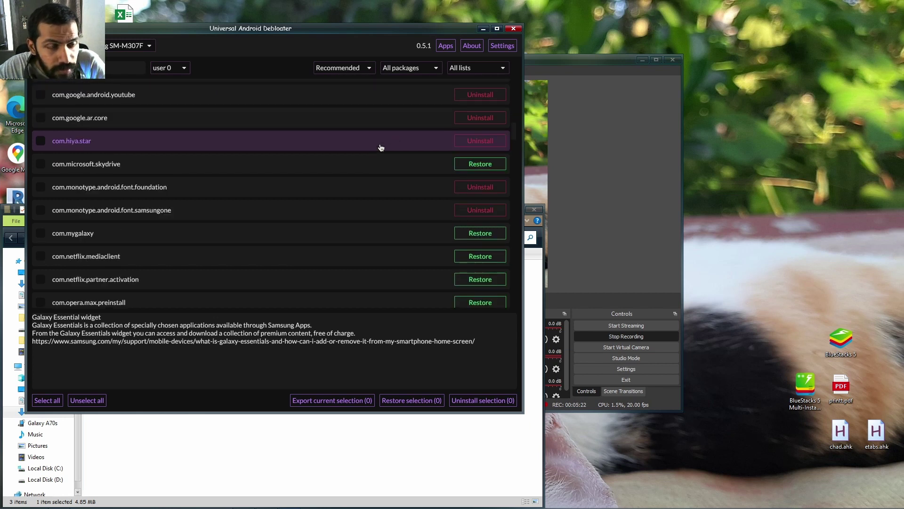
{"action": "scroll", "coordinate": [381, 148], "scroll_direction": "up", "scroll_amount": 1}
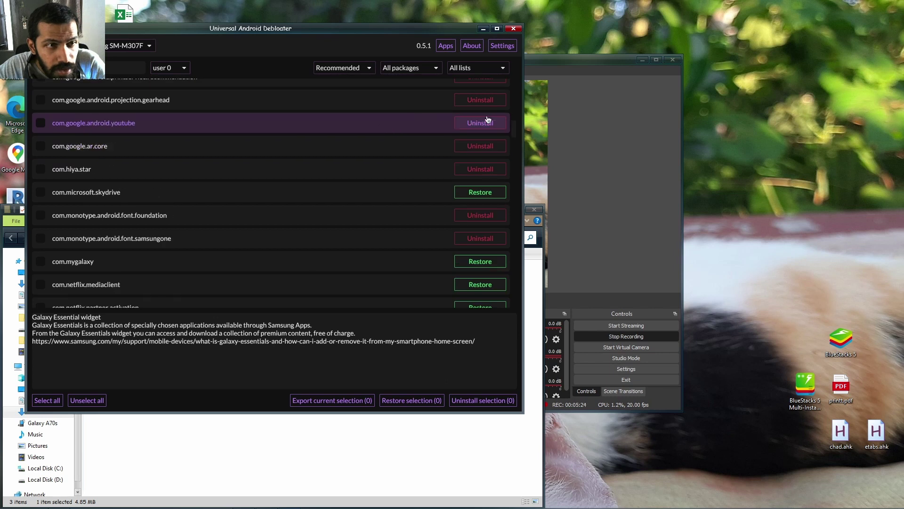
{"action": "scroll", "coordinate": [389, 138], "scroll_direction": "up", "scroll_amount": 1}
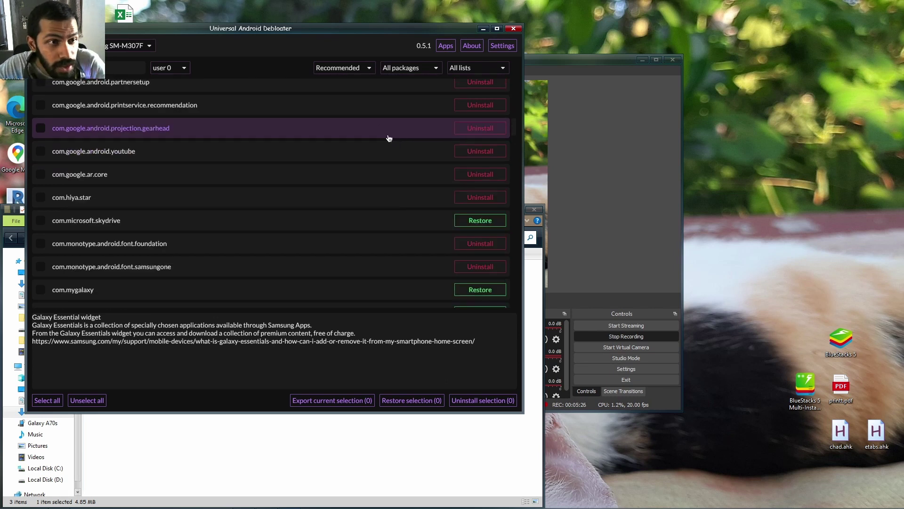
{"action": "scroll", "coordinate": [389, 138], "scroll_direction": "up", "scroll_amount": 2}
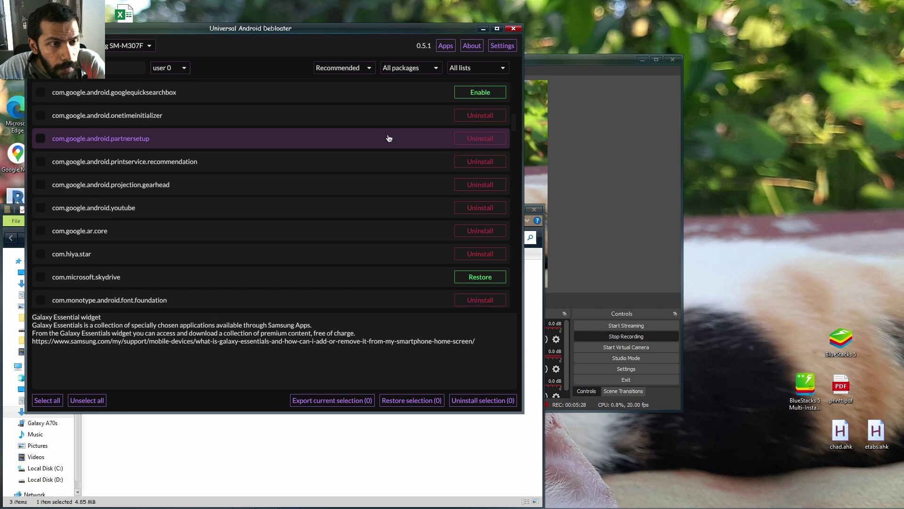
{"action": "scroll", "coordinate": [389, 137], "scroll_direction": "up", "scroll_amount": 3}
{"action": "scroll", "coordinate": [389, 137], "scroll_direction": "up", "scroll_amount": 3}
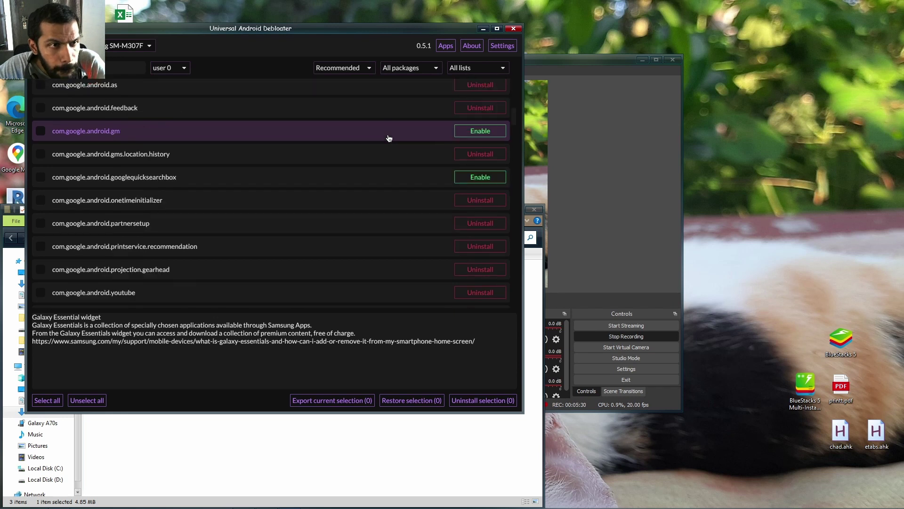
{"action": "scroll", "coordinate": [389, 138], "scroll_direction": "up", "scroll_amount": 3}
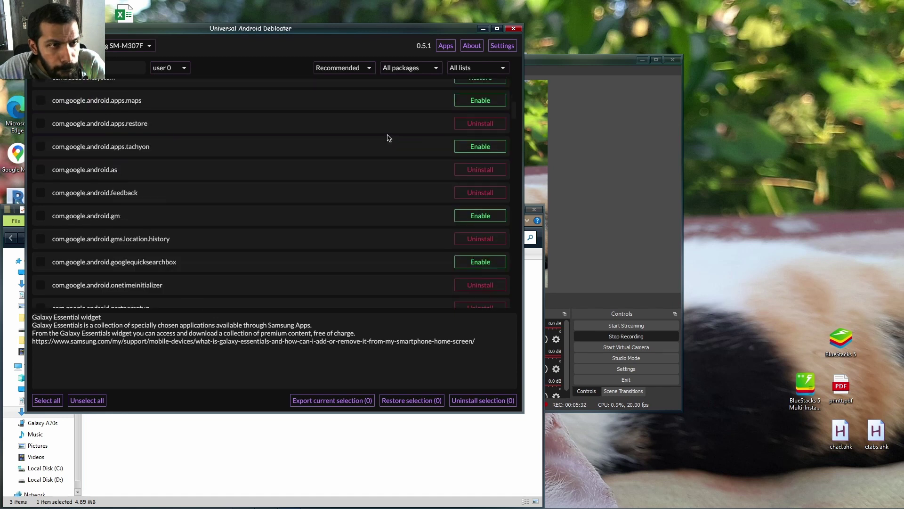
Re-enable and uninstall Google Duo (tachyon), Gmail (gm) and Google Search box (googlequicksearchbox).
{"action": "left_click", "coordinate": [276, 148]}
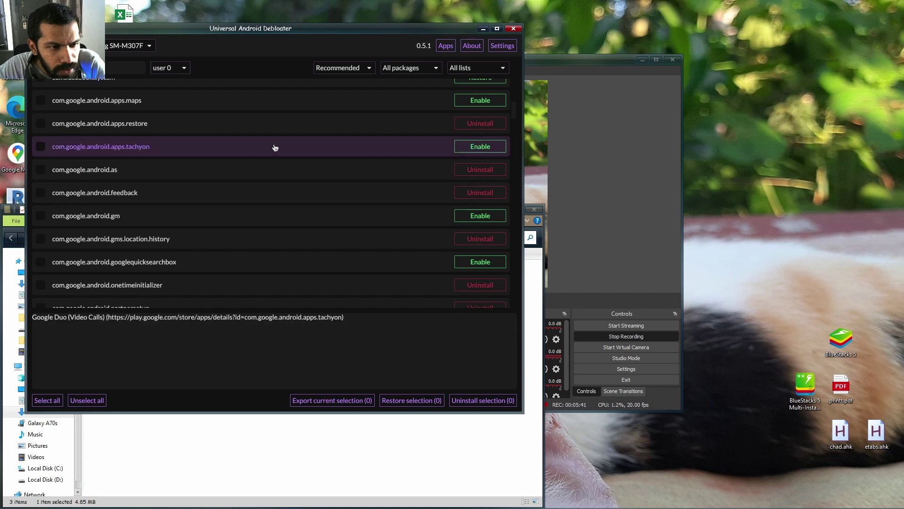
{"action": "left_click", "coordinate": [498, 149]}
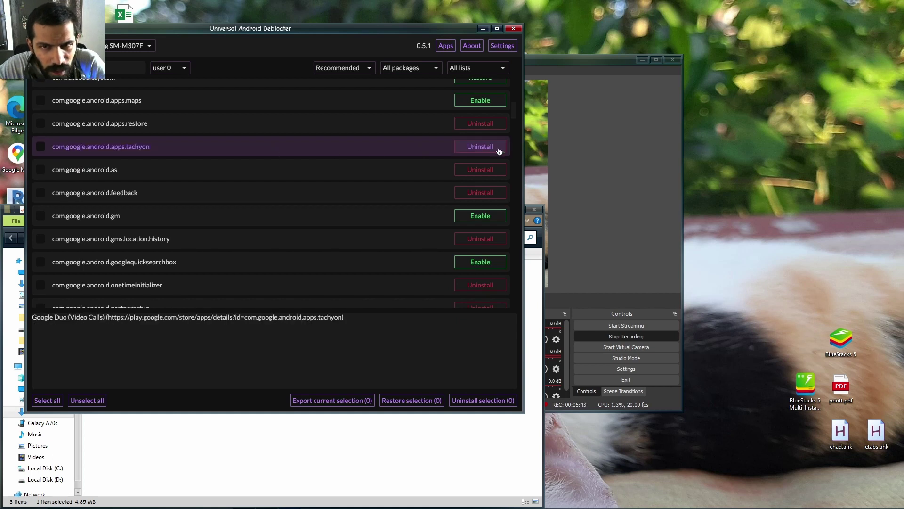
{"action": "left_click", "coordinate": [499, 150]}
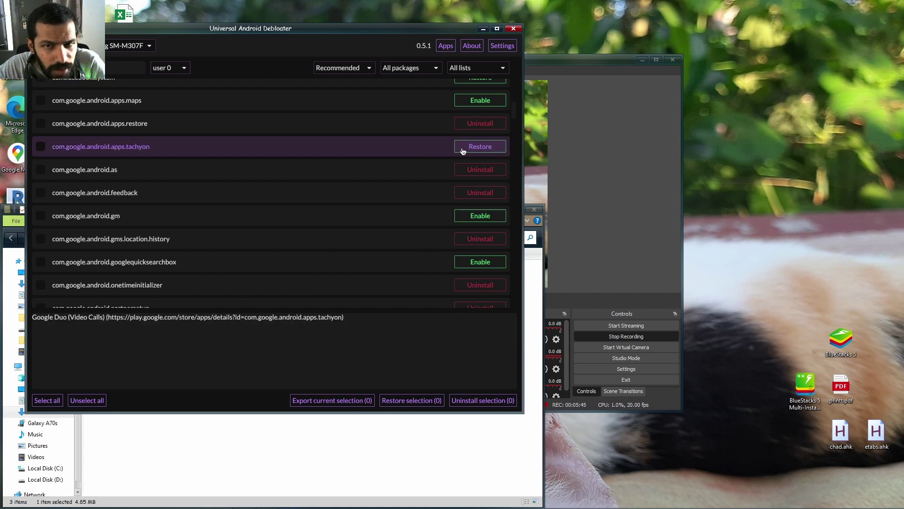
{"action": "left_click", "coordinate": [357, 219]}
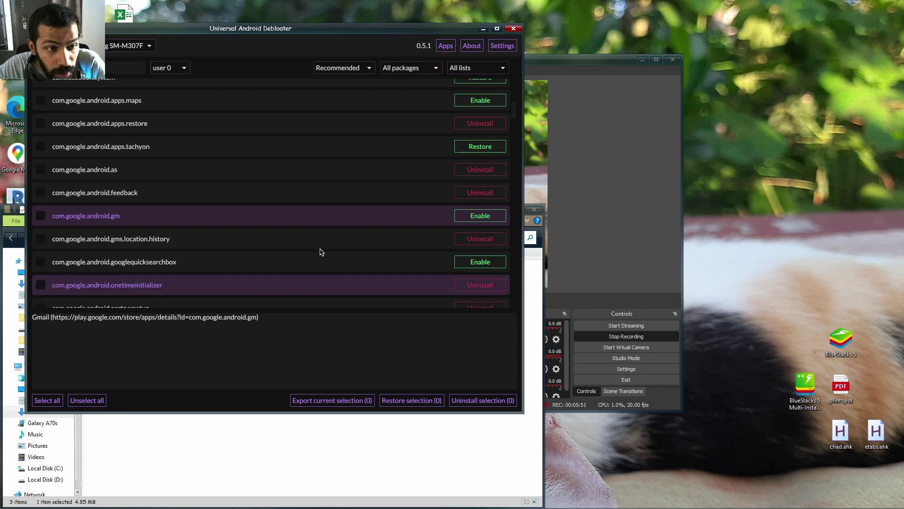
{"action": "left_click", "coordinate": [486, 219]}
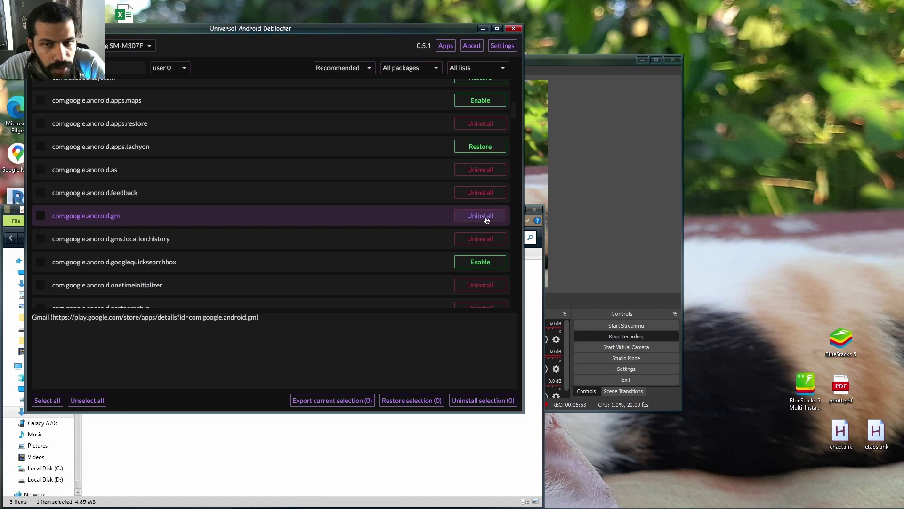
{"action": "left_click", "coordinate": [487, 218]}
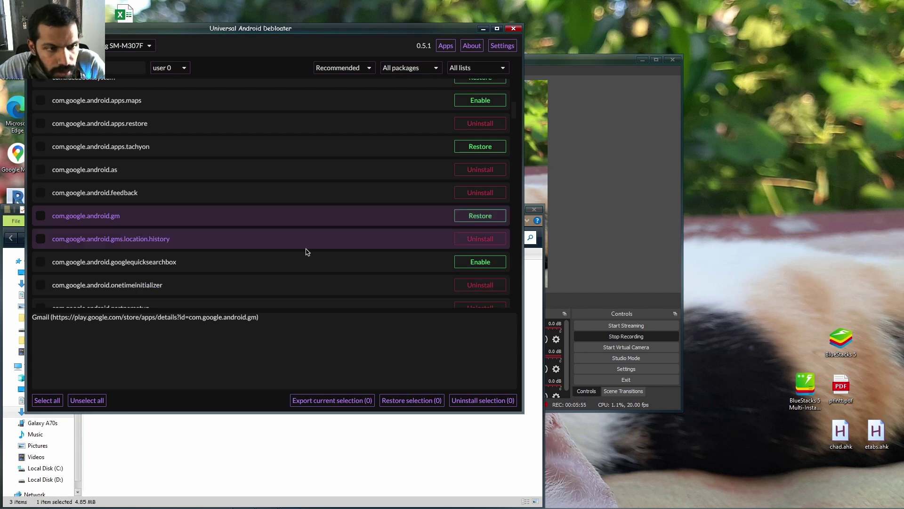
{"action": "left_click", "coordinate": [271, 262]}
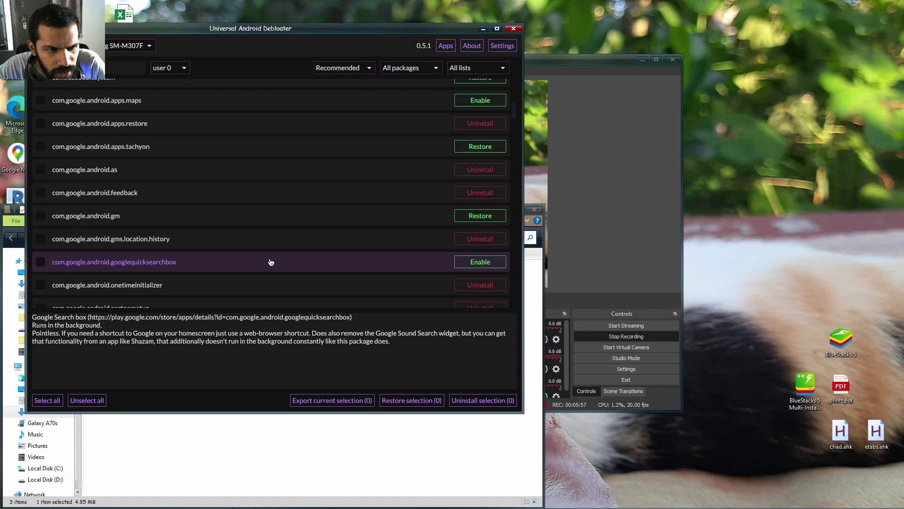
{"action": "left_click", "coordinate": [484, 265]}
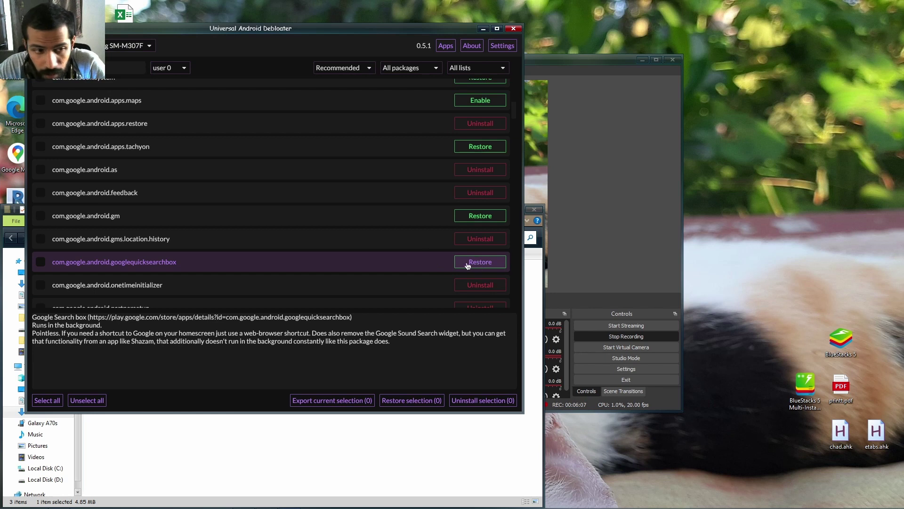
{"action": "scroll", "coordinate": [420, 252], "scroll_direction": "up", "scroll_amount": 1}
Uninstall the com.facebook system, services, katana and appmanager packages.
{"action": "scroll", "coordinate": [420, 252], "scroll_direction": "up", "scroll_amount": 1}
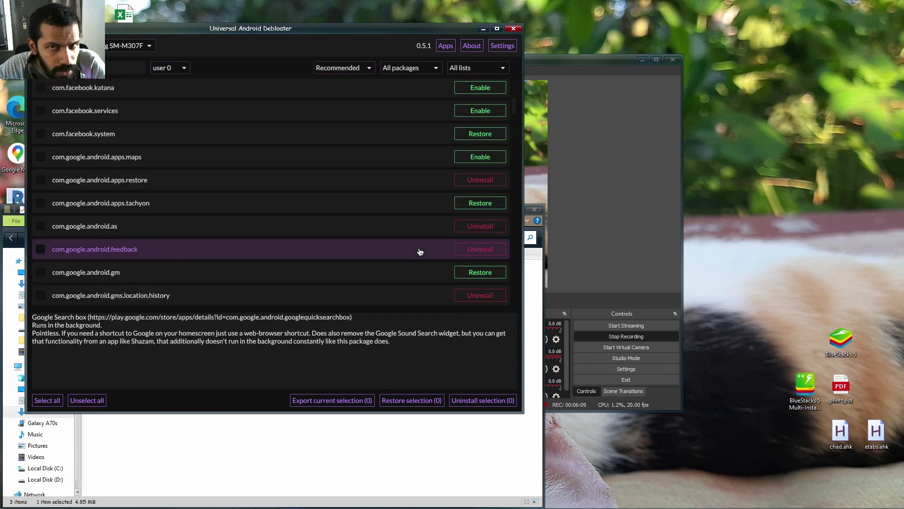
{"action": "scroll", "coordinate": [420, 252], "scroll_direction": "up", "scroll_amount": 1}
{"action": "scroll", "coordinate": [419, 252], "scroll_direction": "up", "scroll_amount": 1}
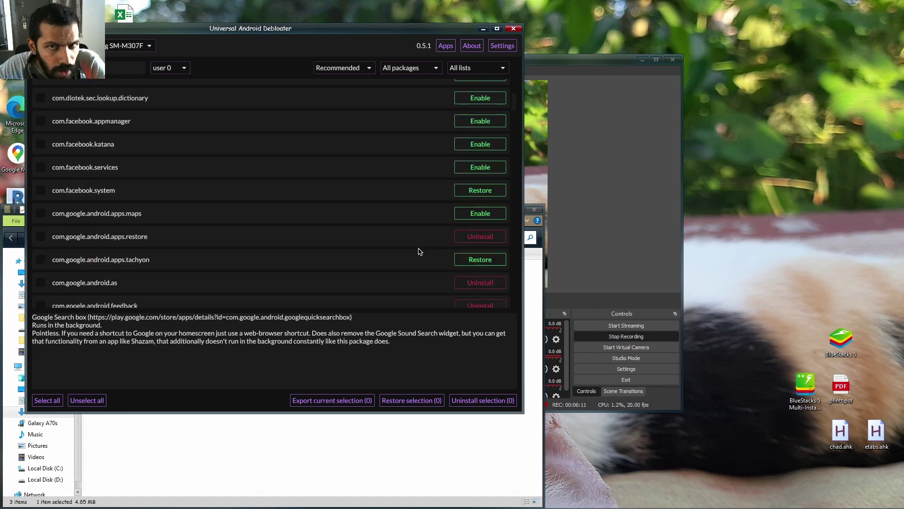
{"action": "scroll", "coordinate": [431, 250], "scroll_direction": "up", "scroll_amount": 1}
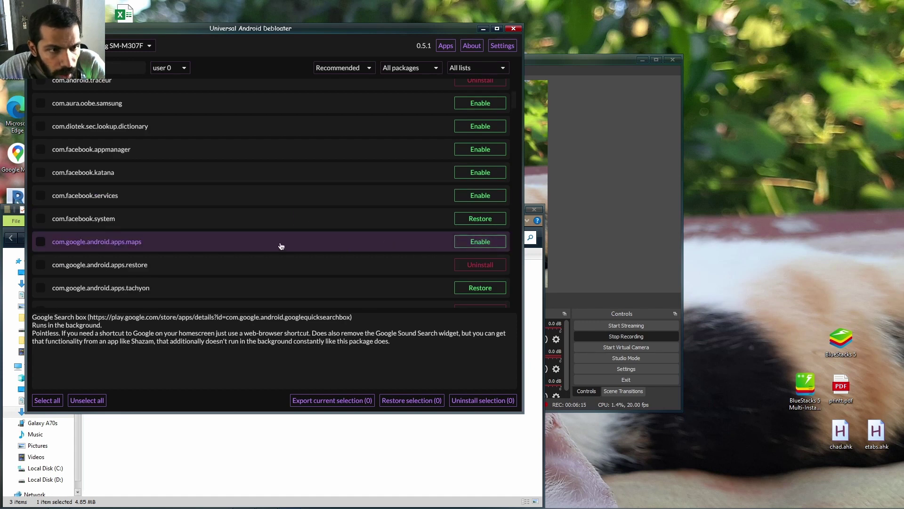
{"action": "left_click", "coordinate": [480, 219]}
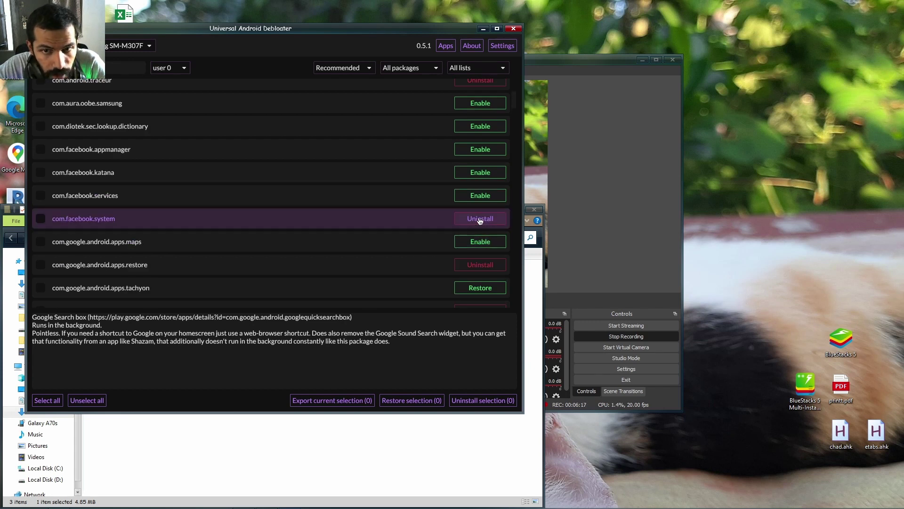
{"action": "left_click", "coordinate": [480, 219]}
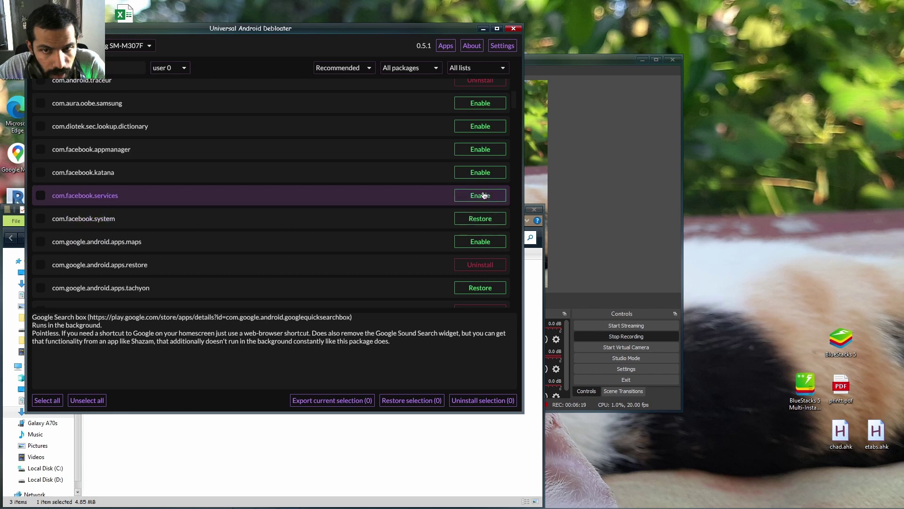
{"action": "left_click", "coordinate": [484, 195]}
{"action": "left_click", "coordinate": [484, 174]}
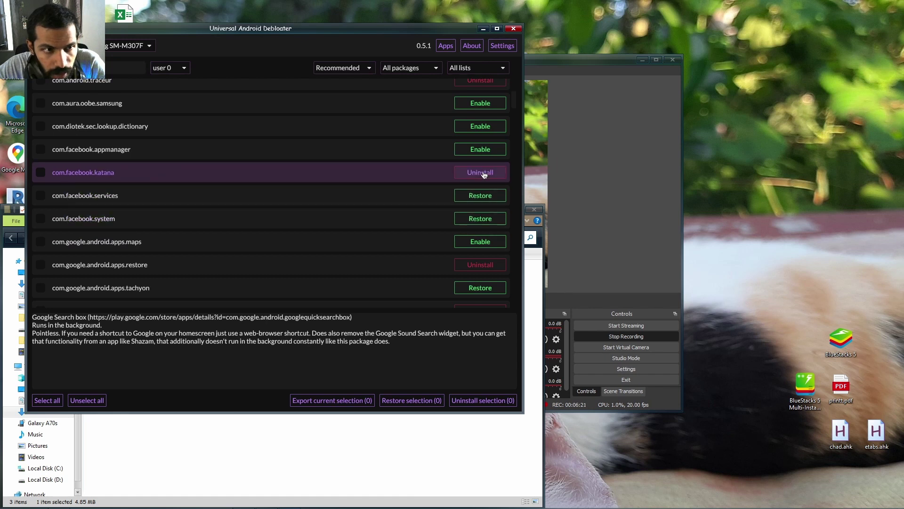
{"action": "left_click", "coordinate": [480, 150]}
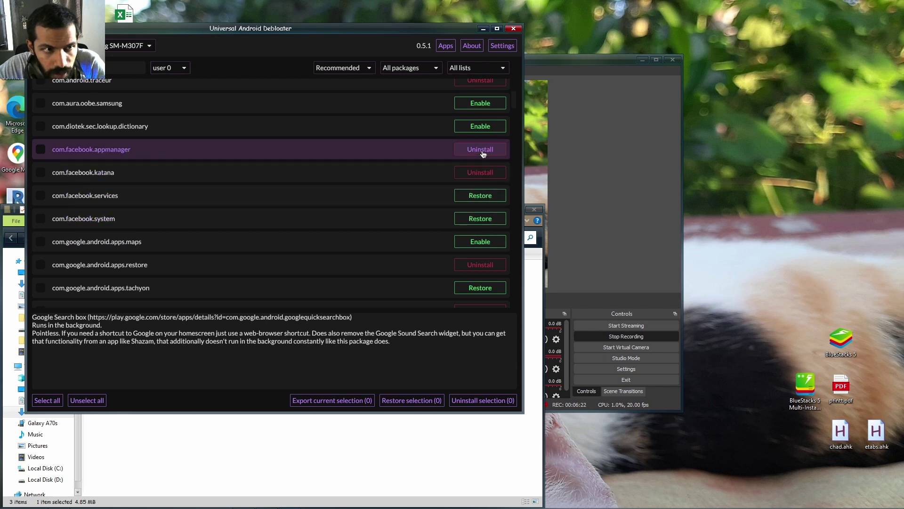
Uninstall com.diotek.sec.lookup.dictionary and com.aura.oobe.samsung.
{"action": "left_click", "coordinate": [481, 126]}
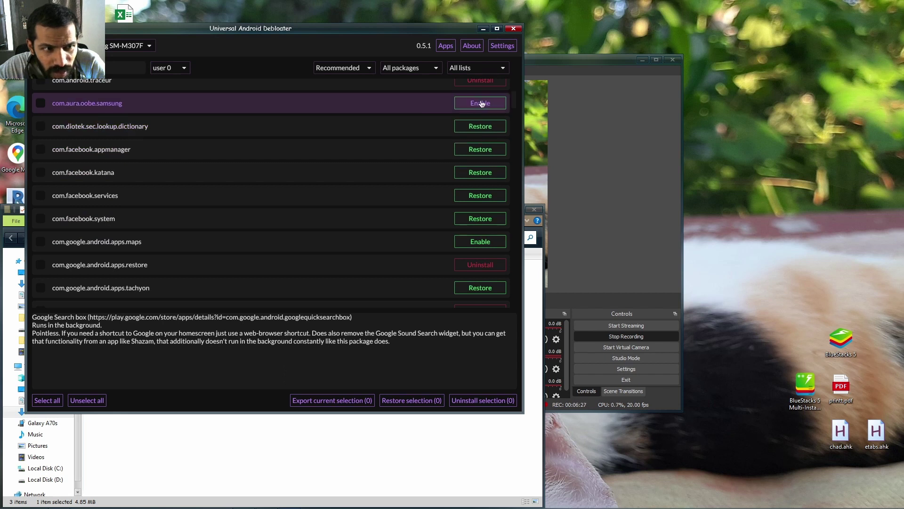
{"action": "left_click", "coordinate": [480, 104]}
{"action": "scroll", "coordinate": [389, 153], "scroll_direction": "up", "scroll_amount": 2}
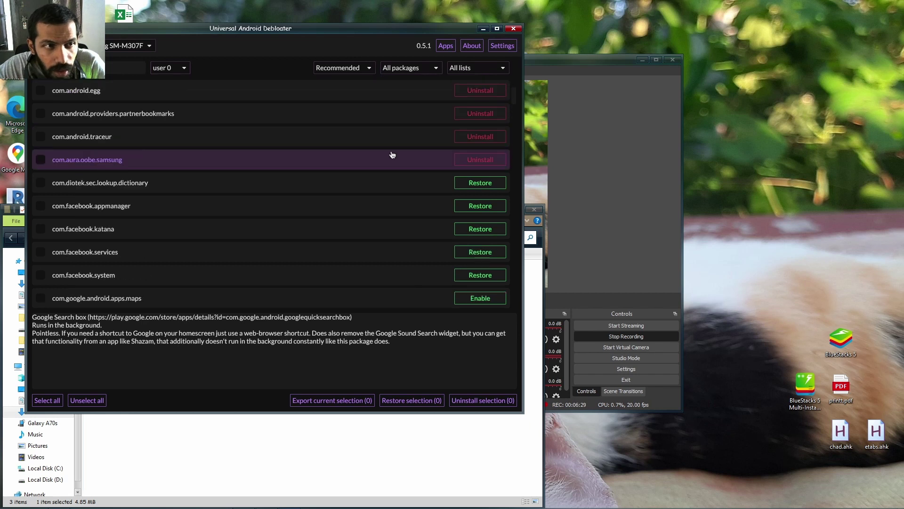
{"action": "scroll", "coordinate": [378, 208], "scroll_direction": "up", "scroll_amount": 2}
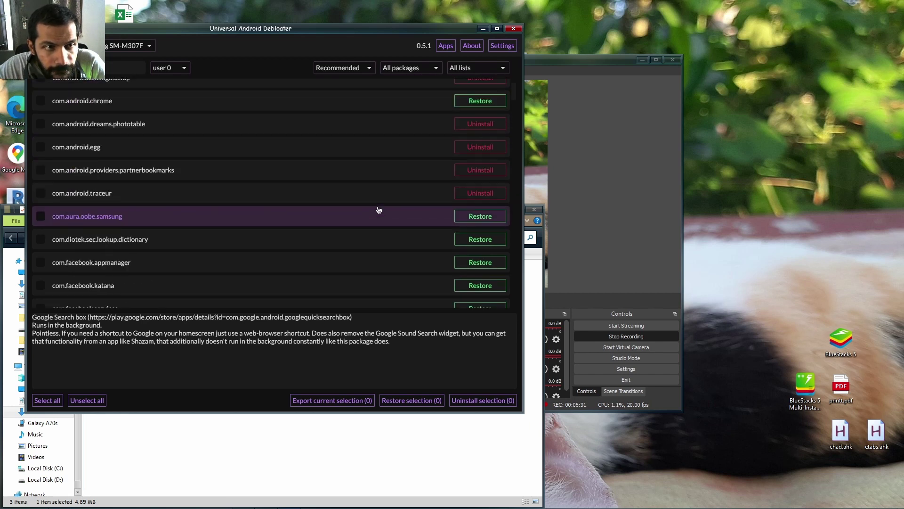
{"action": "scroll", "coordinate": [379, 210], "scroll_direction": "up", "scroll_amount": 2}
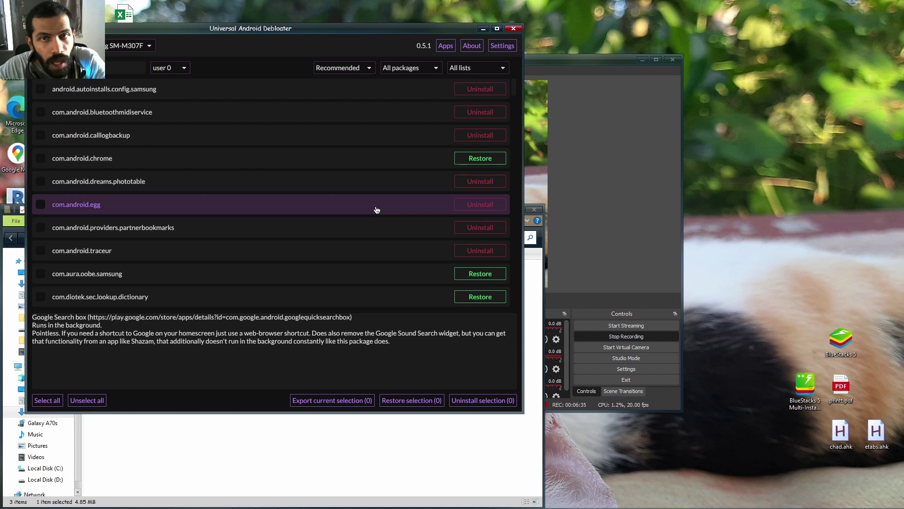
{"action": "left_click", "coordinate": [474, 72]}
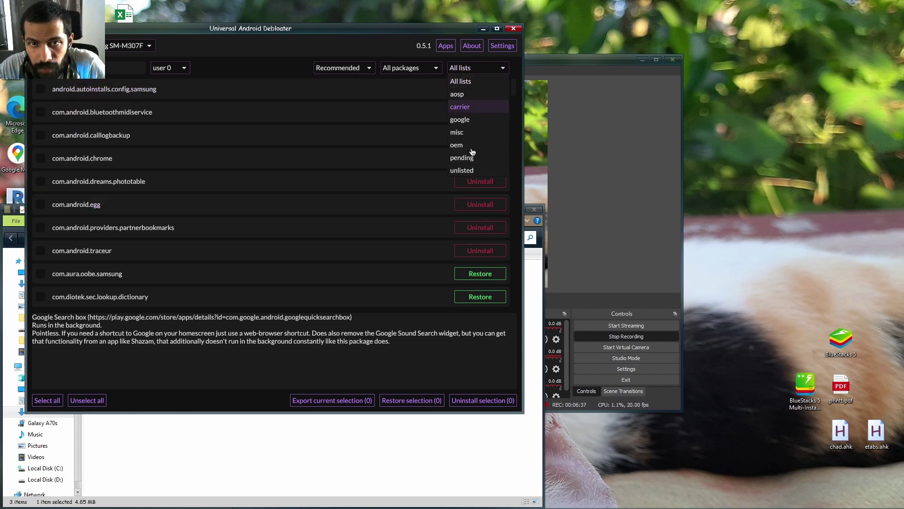
{"action": "left_click", "coordinate": [376, 49]}
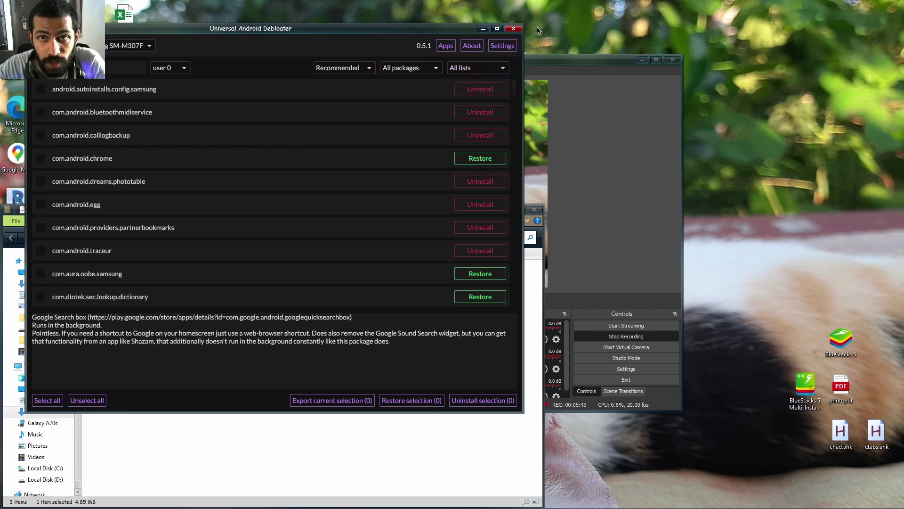
Close Universal Android Debloater, leaving the Downloads > Programs folder with uad_gui-windows-opengl.exe showing.
{"action": "left_click", "coordinate": [518, 31]}
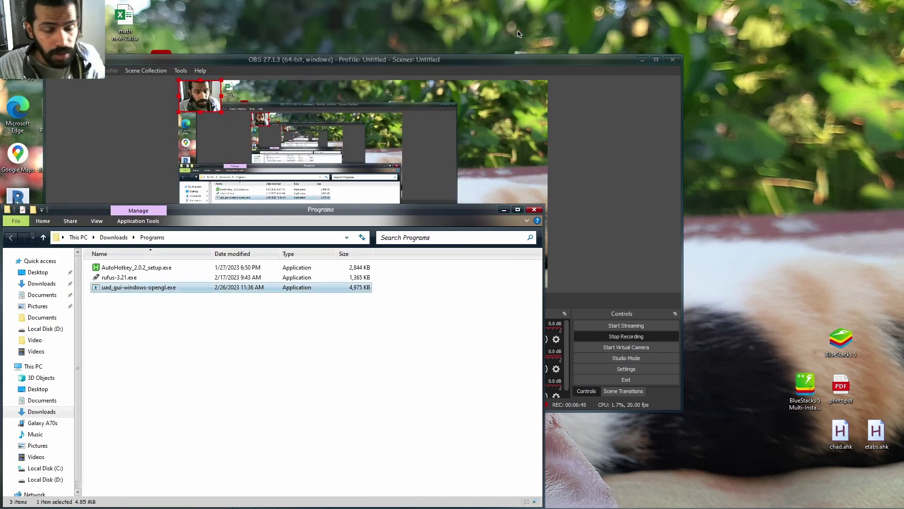